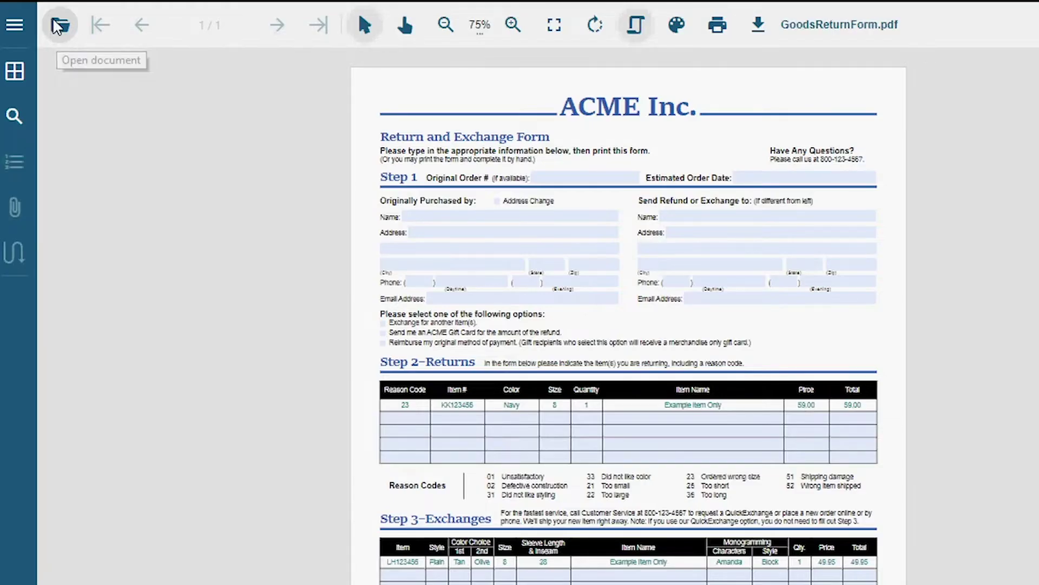
- Open GcDocsDataSheet.pdf and page between its two pages
left_click(60, 25)
double_click(322, 213)
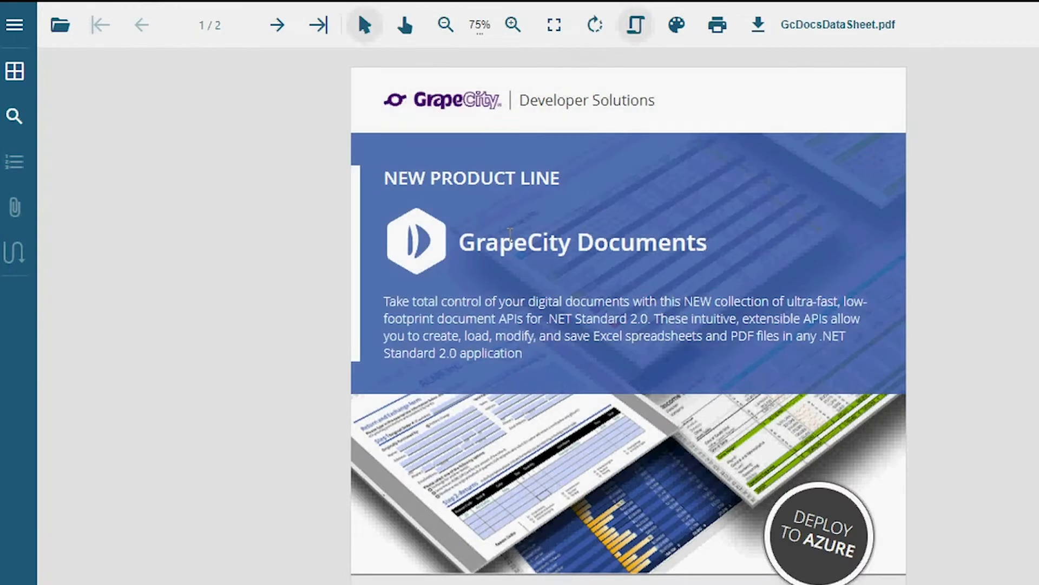
left_click(277, 25)
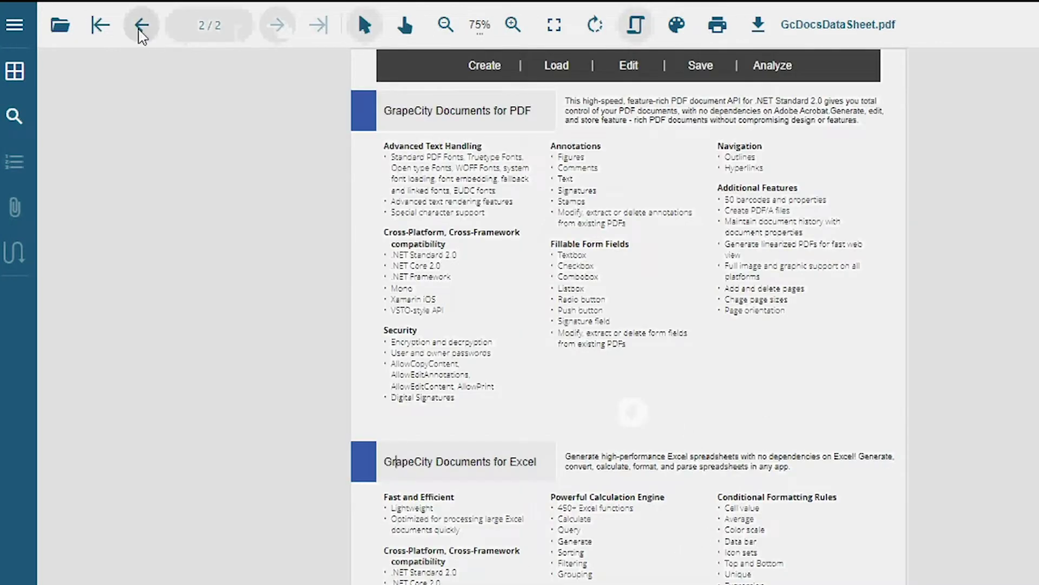
left_click(140, 27)
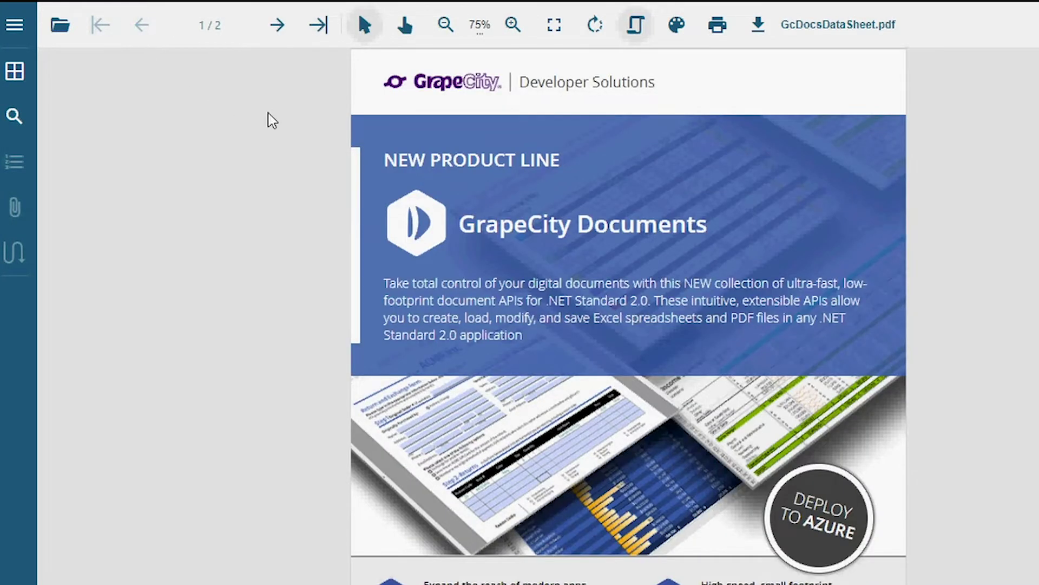
- Select the text 'Encryption and decryption' on page 2 and copy it to the clipboard
left_click(365, 31)
scroll(461, 358, "down", 15)
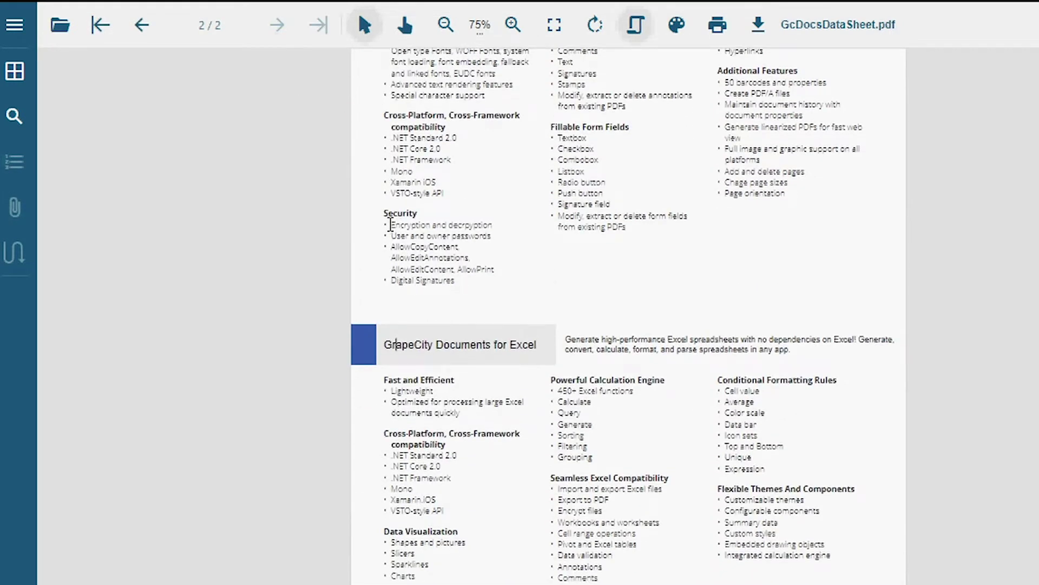
left_click_drag(389, 224, 492, 228)
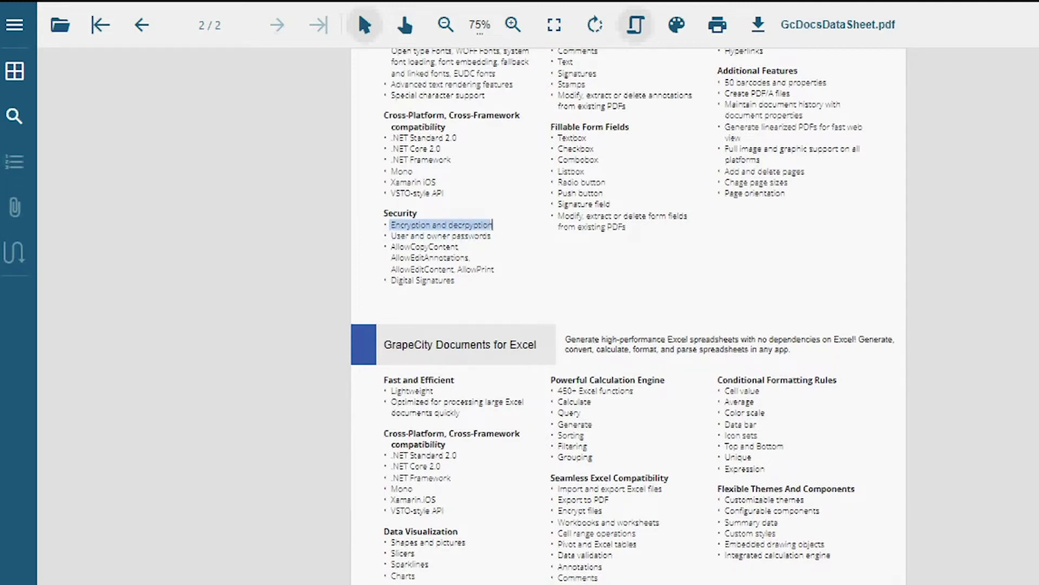
type("Encryption and decrpyption")
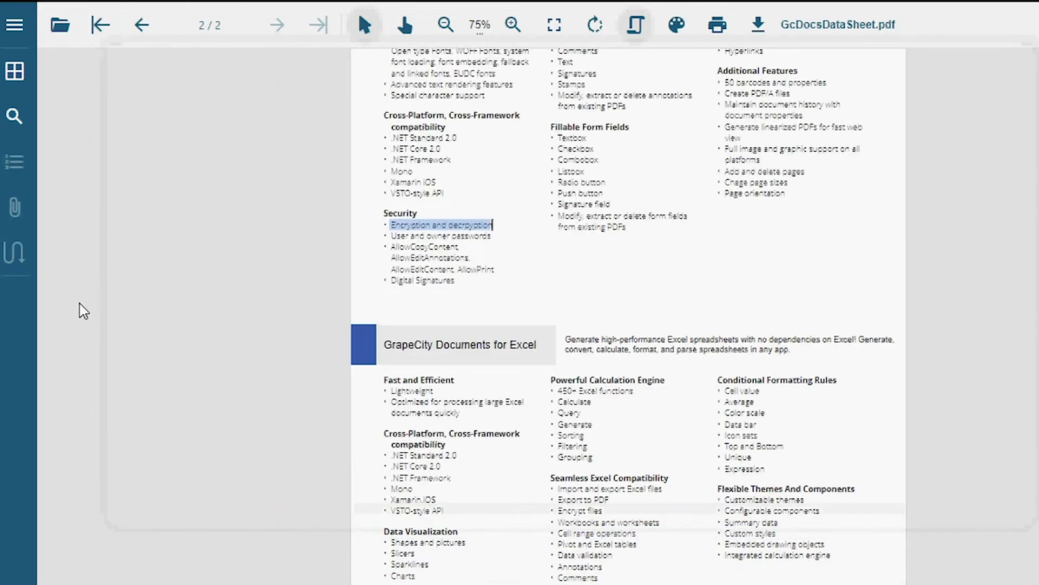
left_click(401, 191)
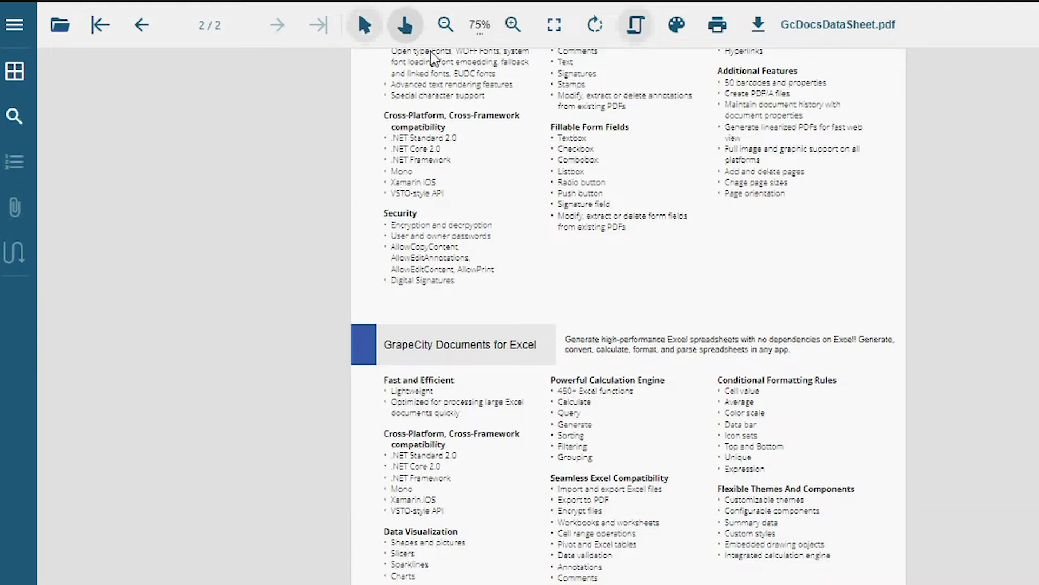
- Pan up onto page 1 so the NEW PRODUCT LINE banner is in view
left_click_drag(471, 73, 539, 310)
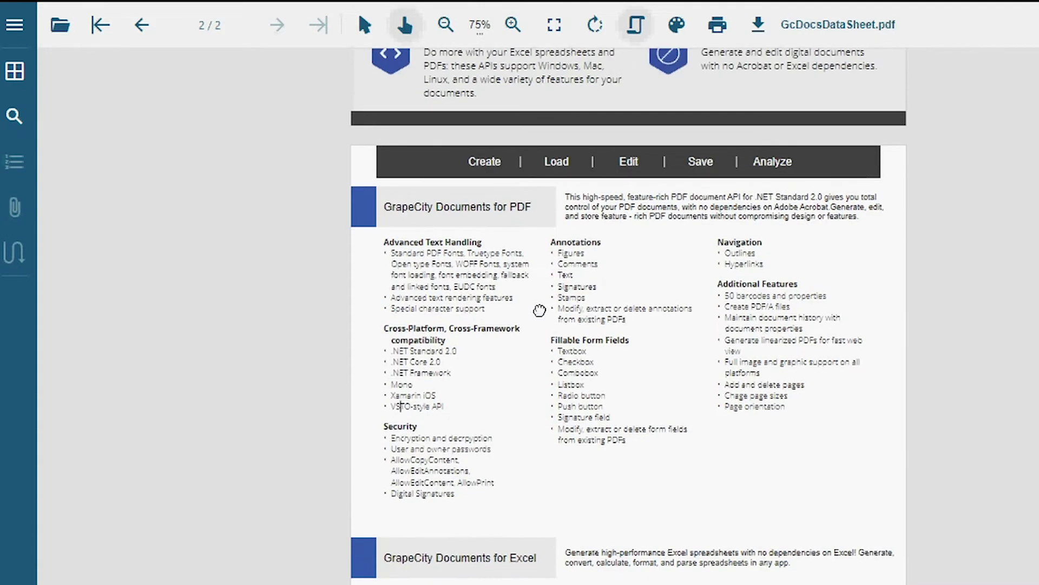
left_click_drag(595, 222, 678, 550)
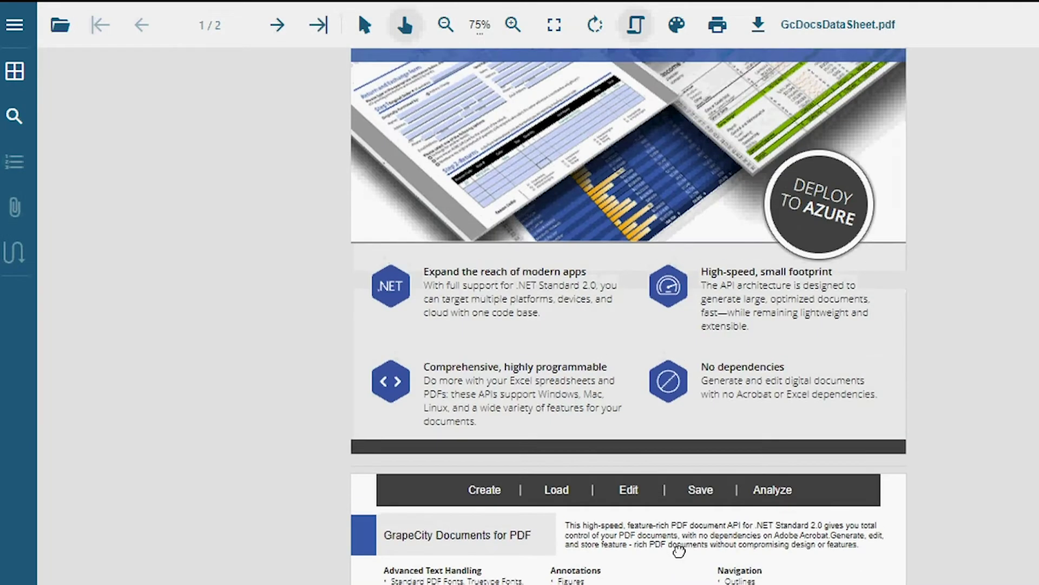
left_click_drag(652, 219, 680, 463)
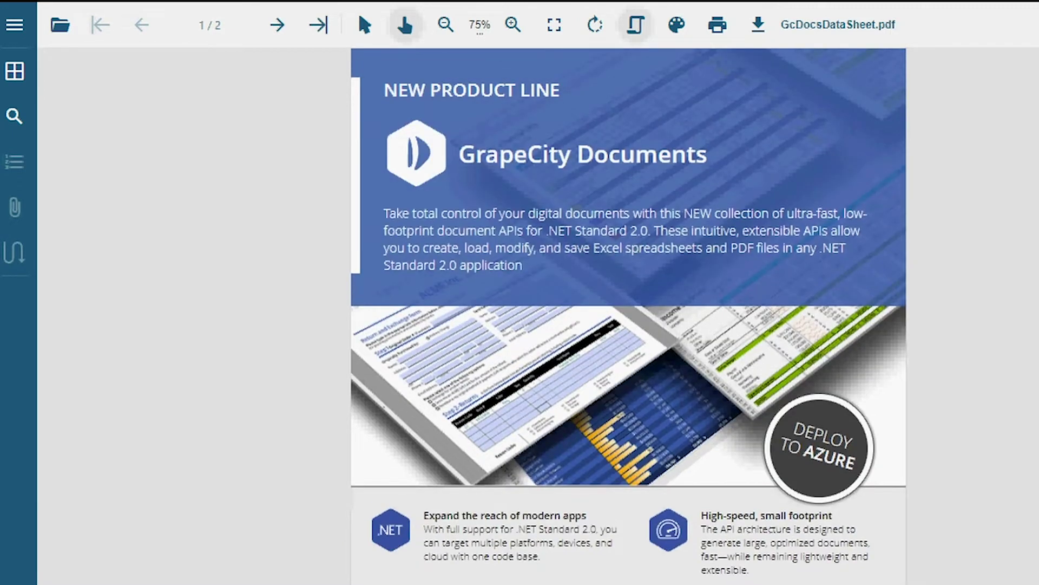
- Fit the whole page, zoom to 125% and back down to 75%, then go full screen
left_click(486, 37)
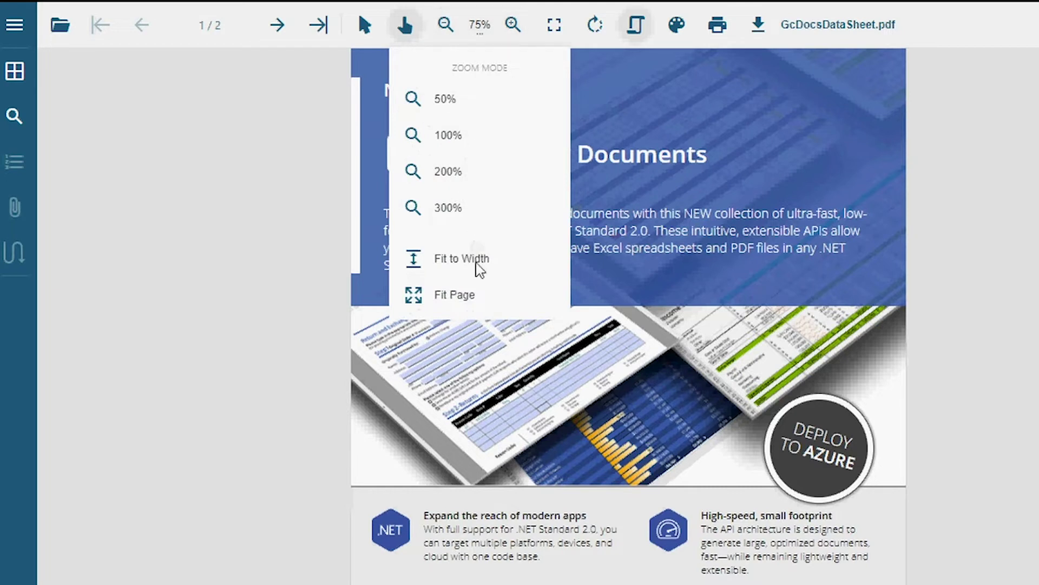
left_click(476, 295)
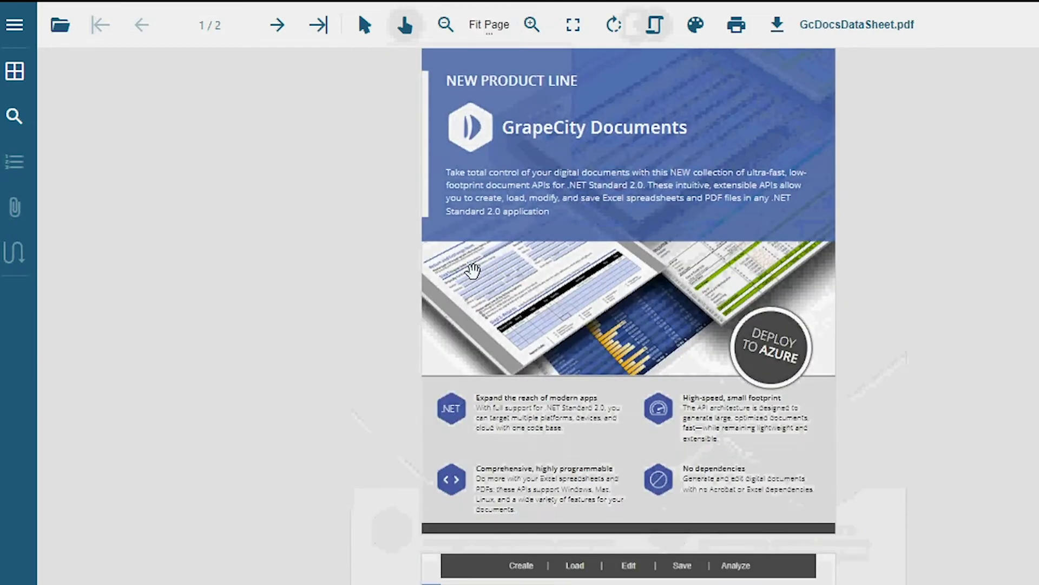
left_click(533, 24)
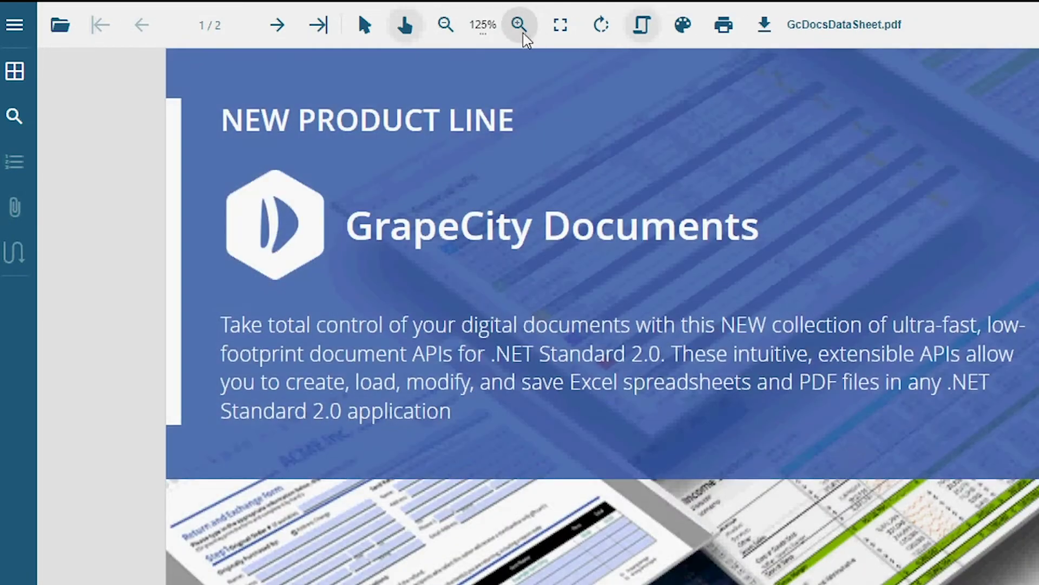
left_click(447, 28)
left_click(447, 28)
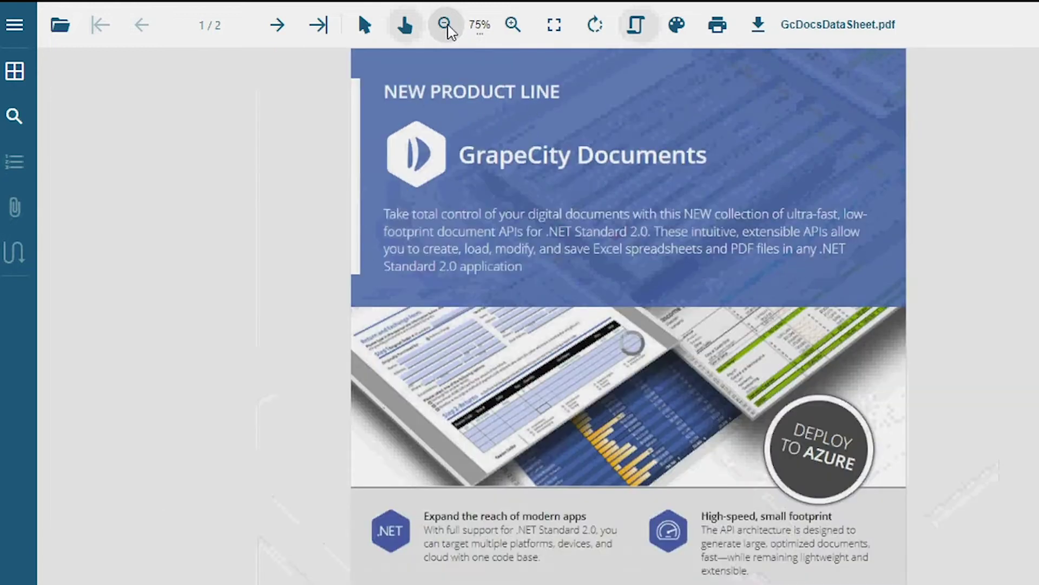
left_click(555, 26)
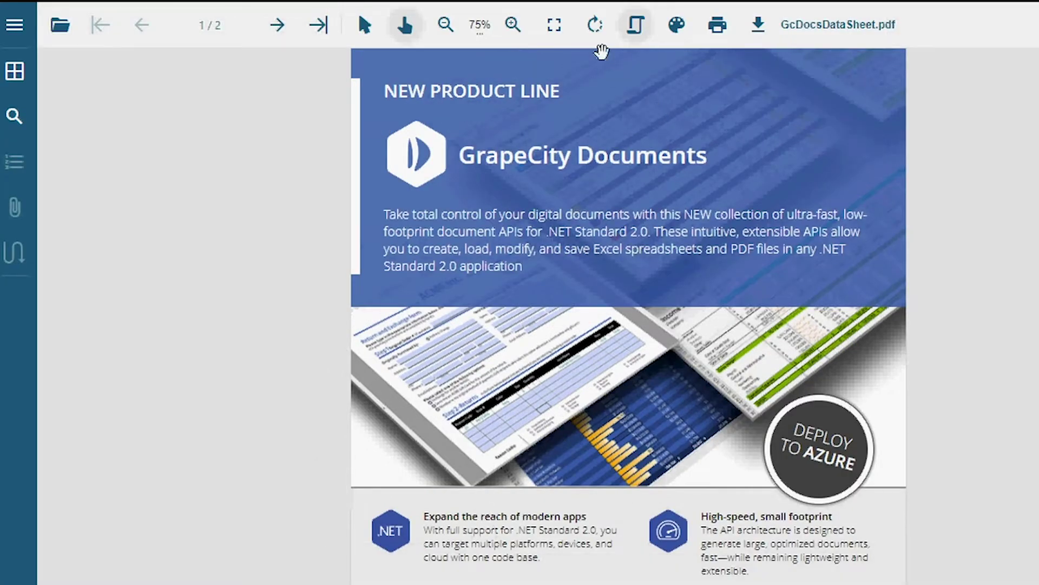
- Rotate the datasheet 90° clockwise, scroll to page 2, and open then cancel Print
left_click(595, 27)
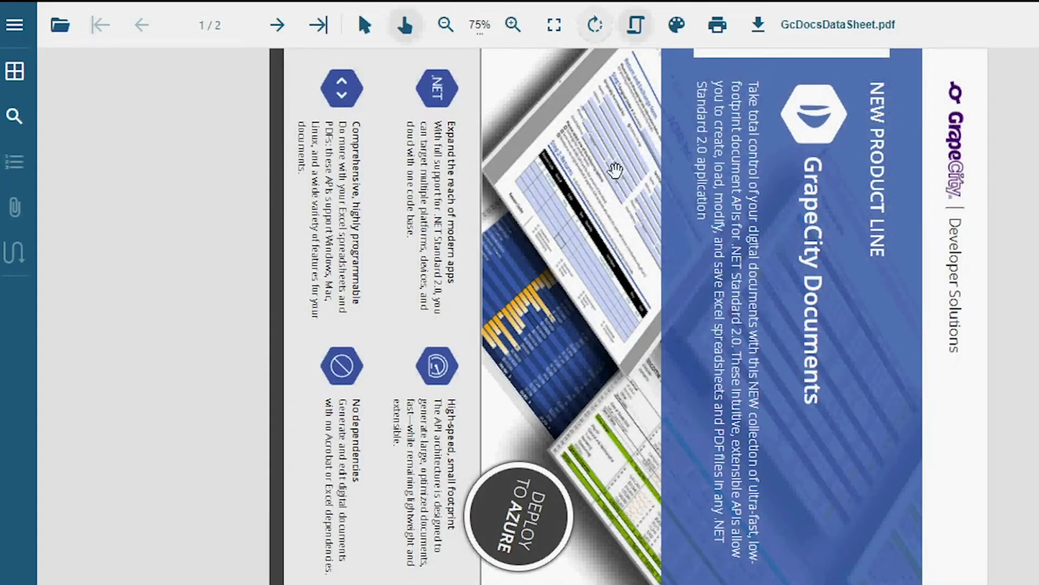
scroll(617, 170, "down", 1)
scroll(616, 171, "up", 2)
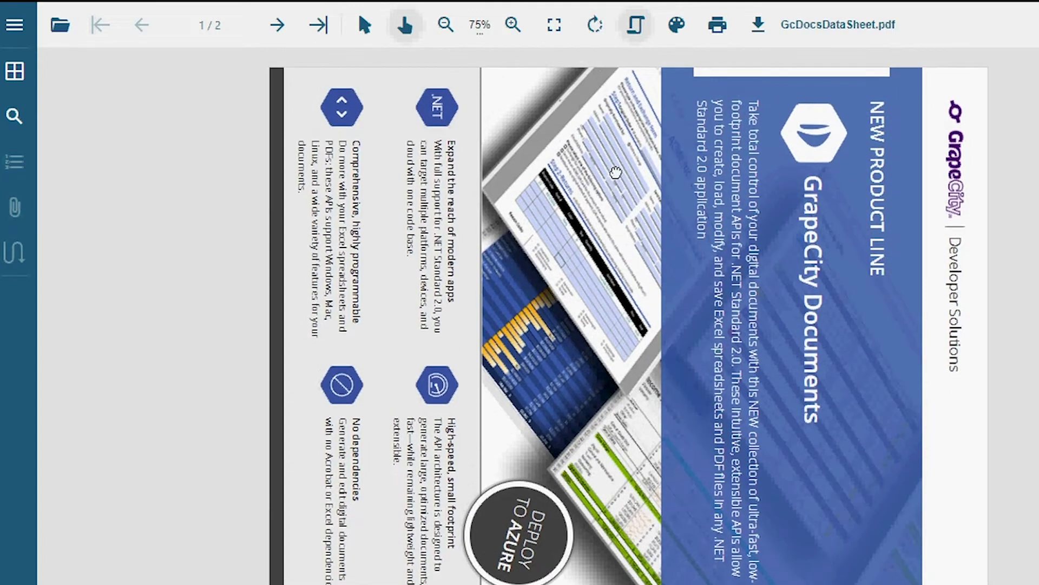
scroll(616, 172, "down", 8)
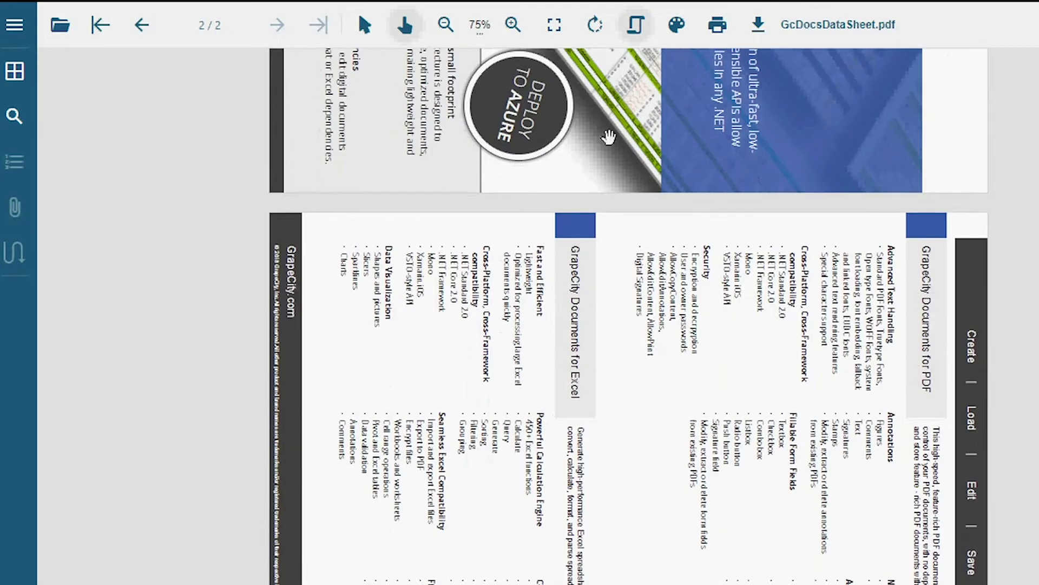
left_click(717, 25)
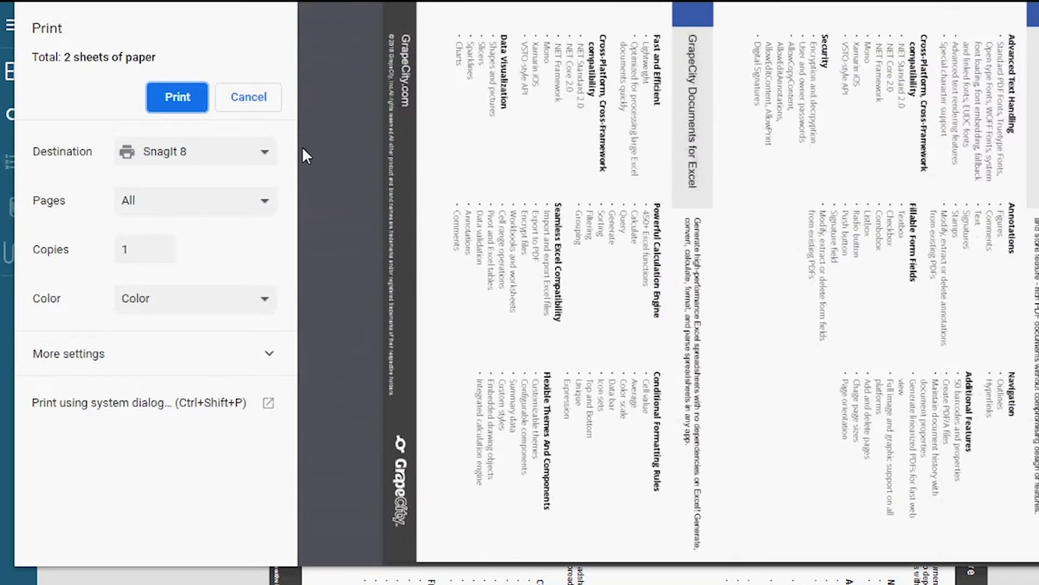
left_click(252, 103)
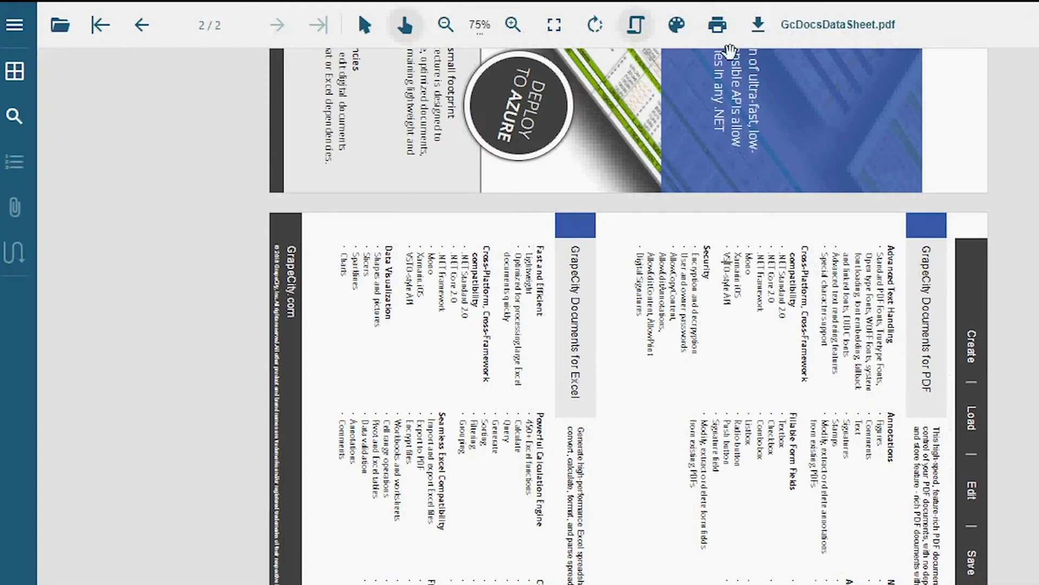
left_click(676, 25)
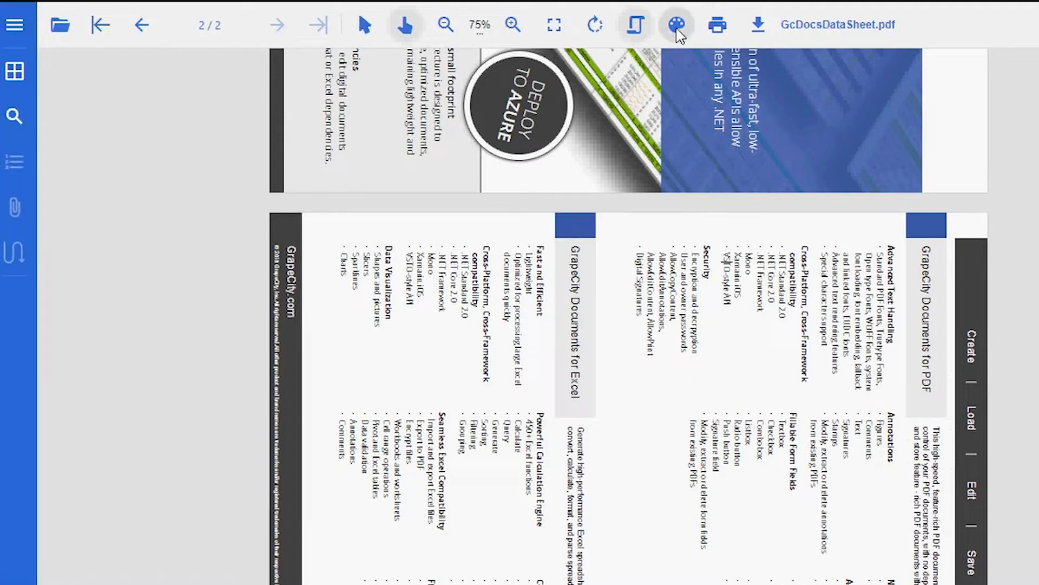
left_click(677, 25)
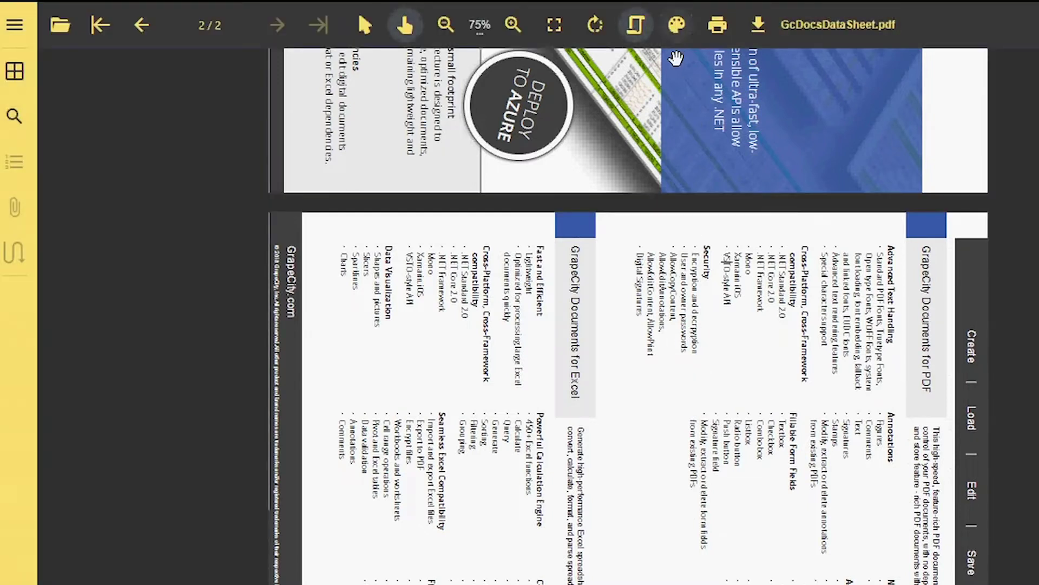
left_click(679, 26)
left_click(678, 26)
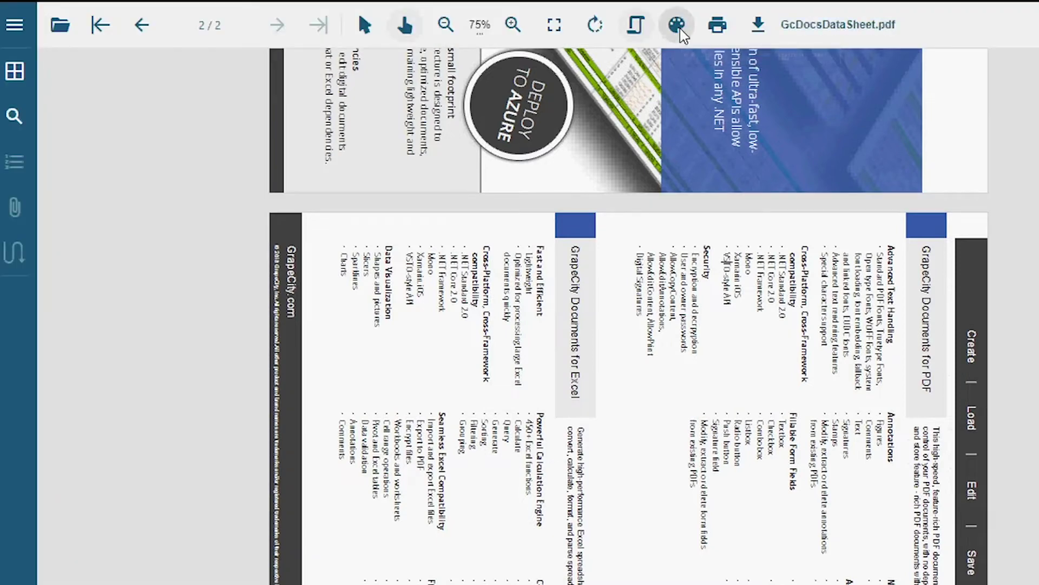
scroll(680, 148, "down", 5)
scroll(680, 149, "up", 10)
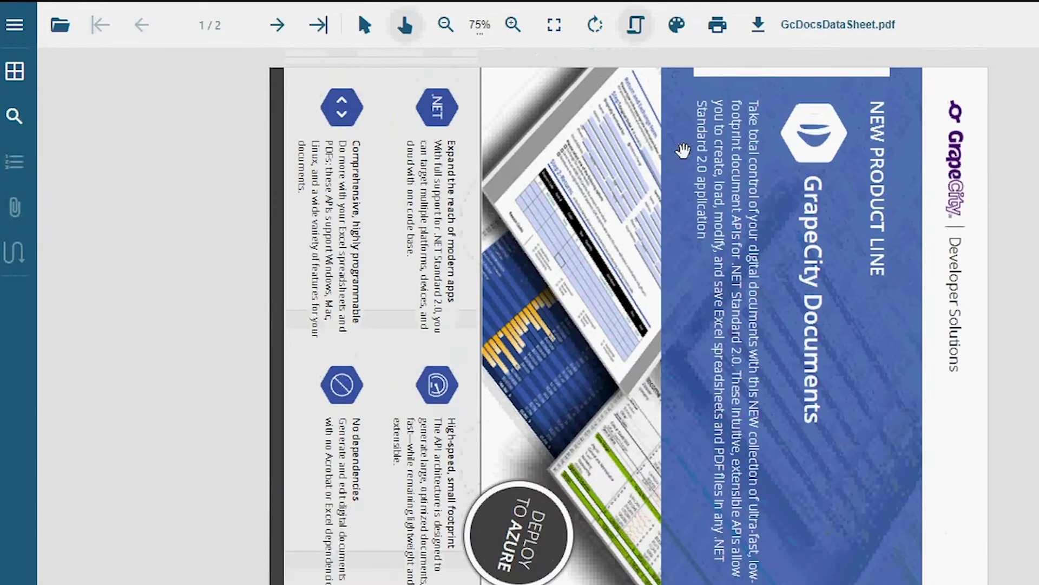
left_click(596, 28)
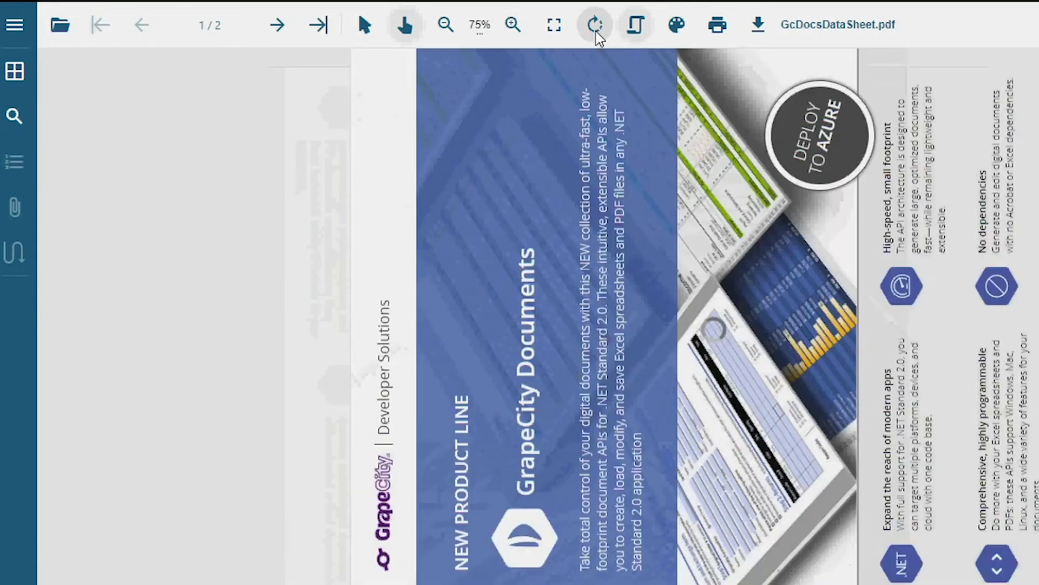
left_click(596, 26)
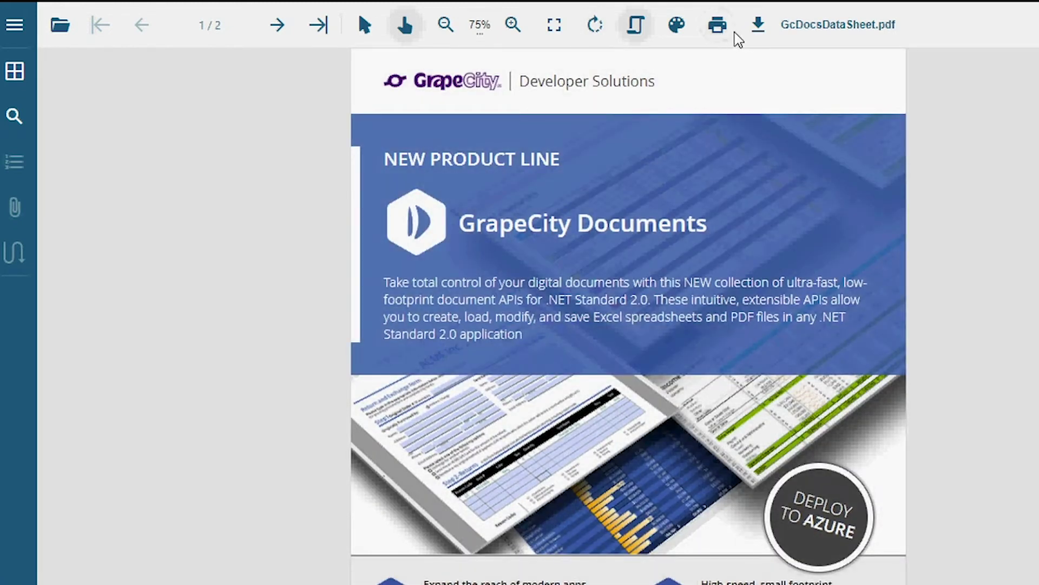
left_click(726, 34)
left_click(18, 76)
- Visit both datasheet pages, search for 'pdf' and jump to a match on page 2
left_click(144, 287)
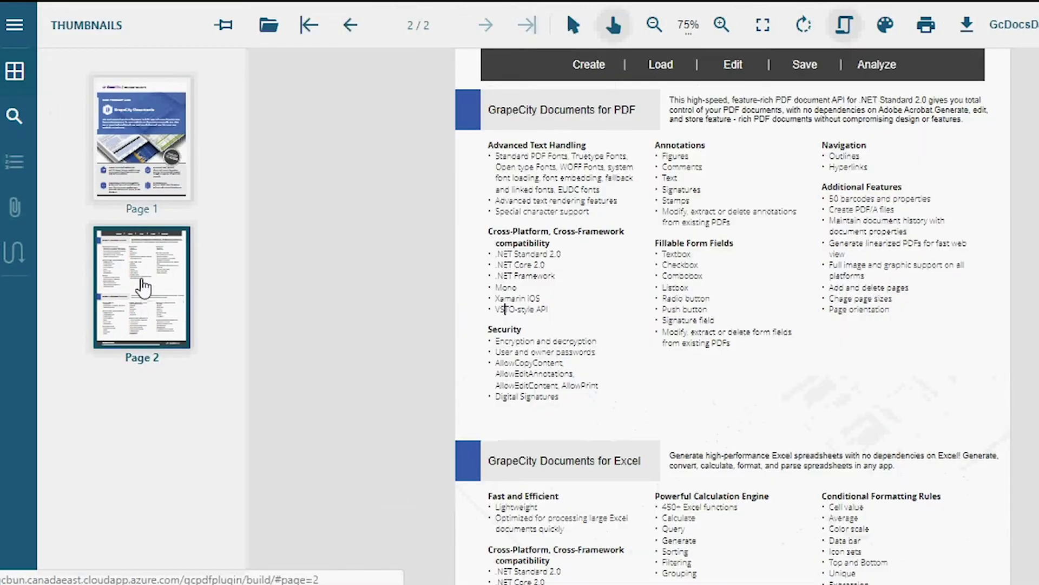
left_click(142, 121)
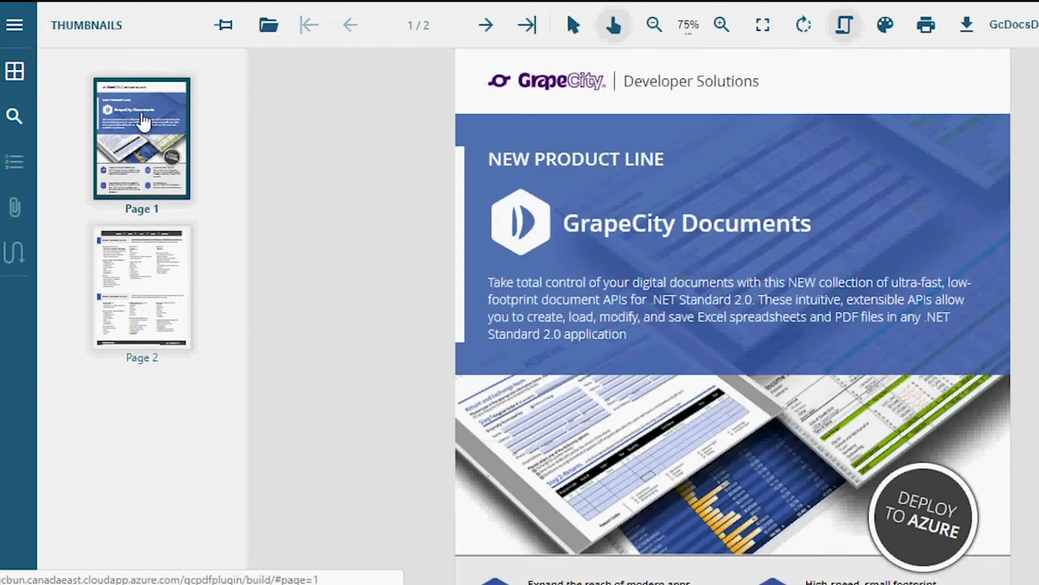
left_click(21, 114)
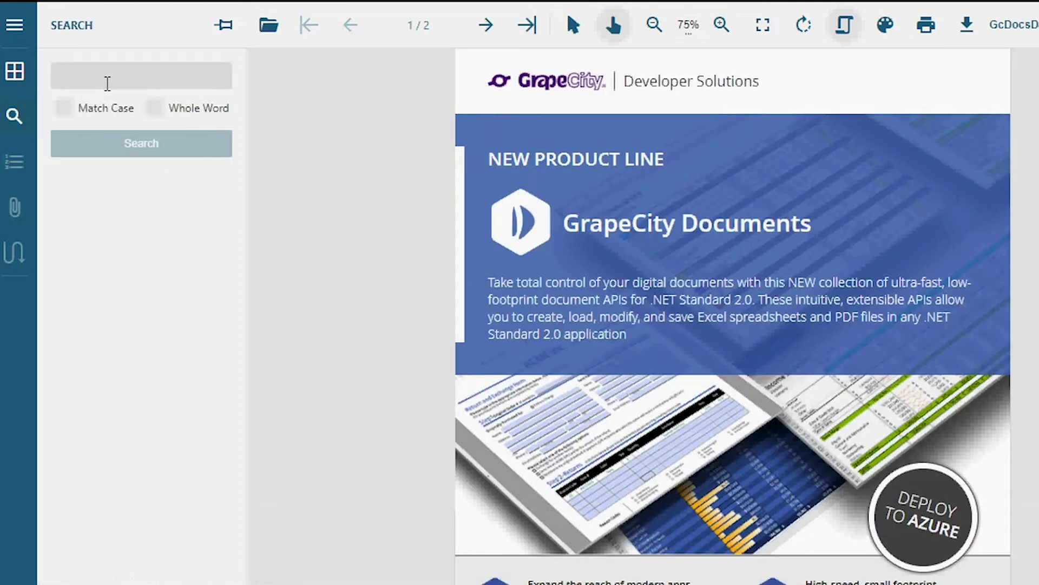
left_click(108, 84)
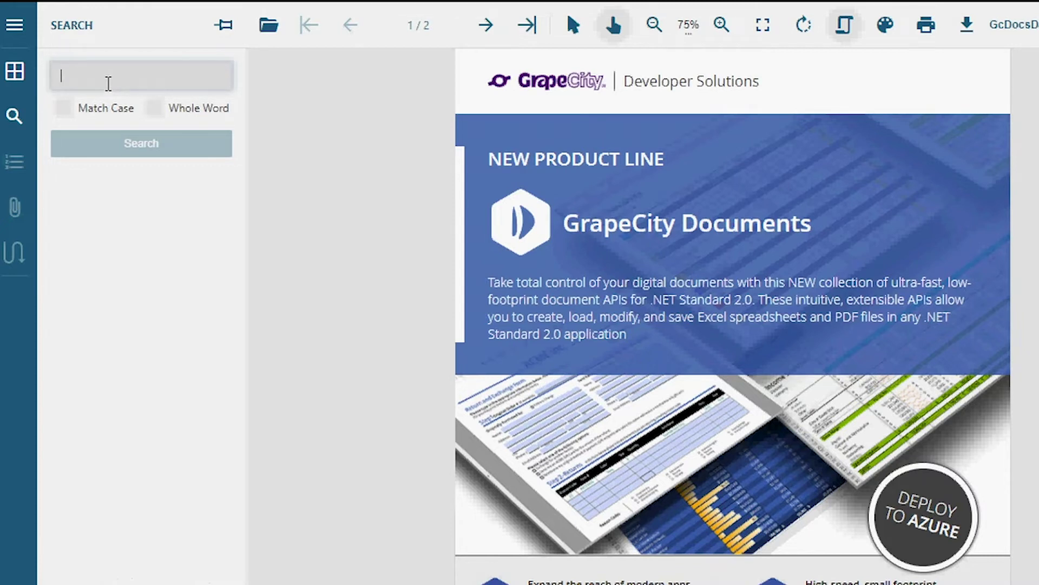
type("pdf")
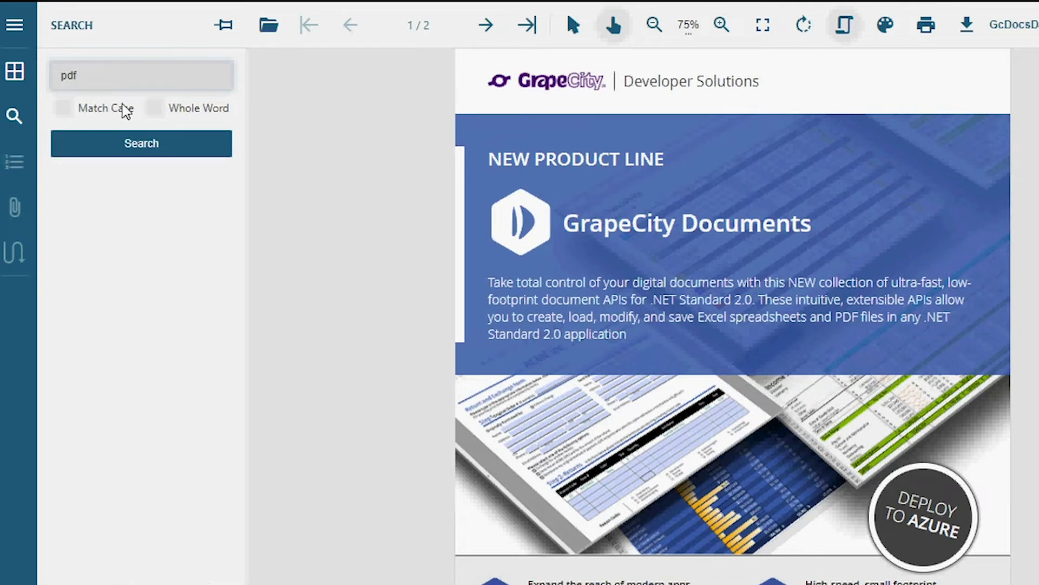
left_click(143, 139)
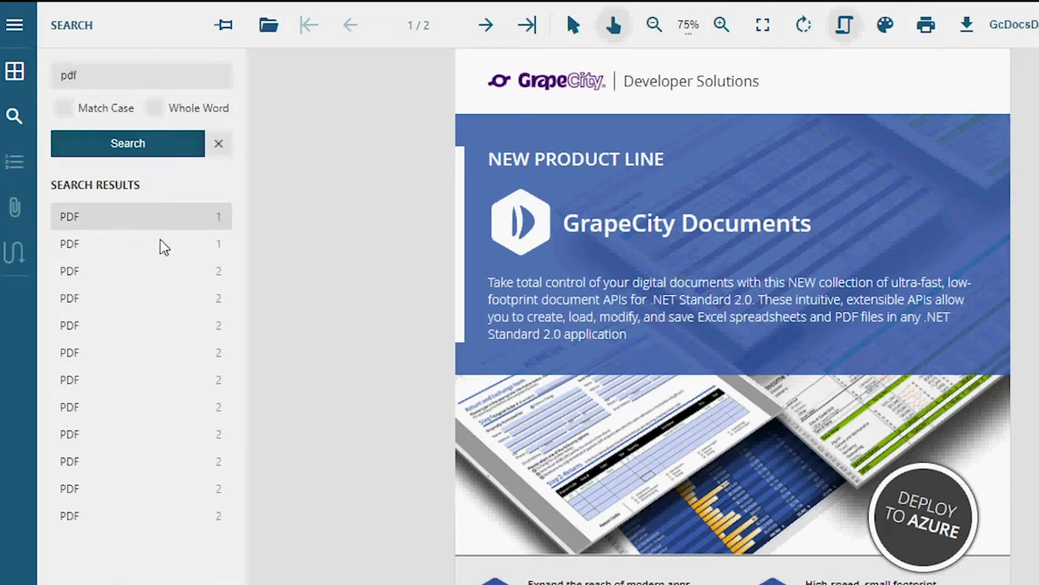
left_click(185, 532)
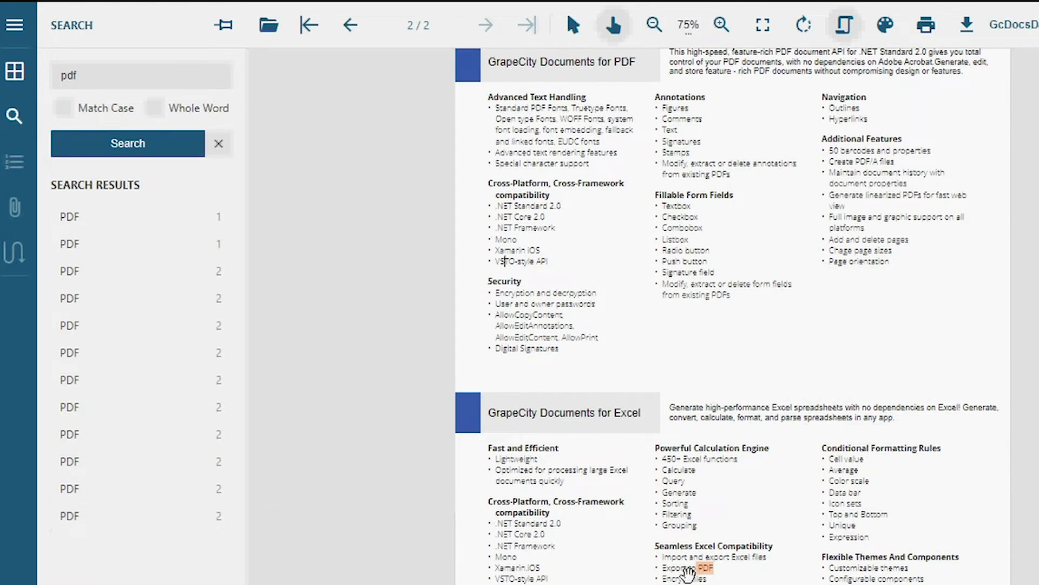
- Collapse the side panel and open js_api_reference from the file chooser
left_click(20, 29)
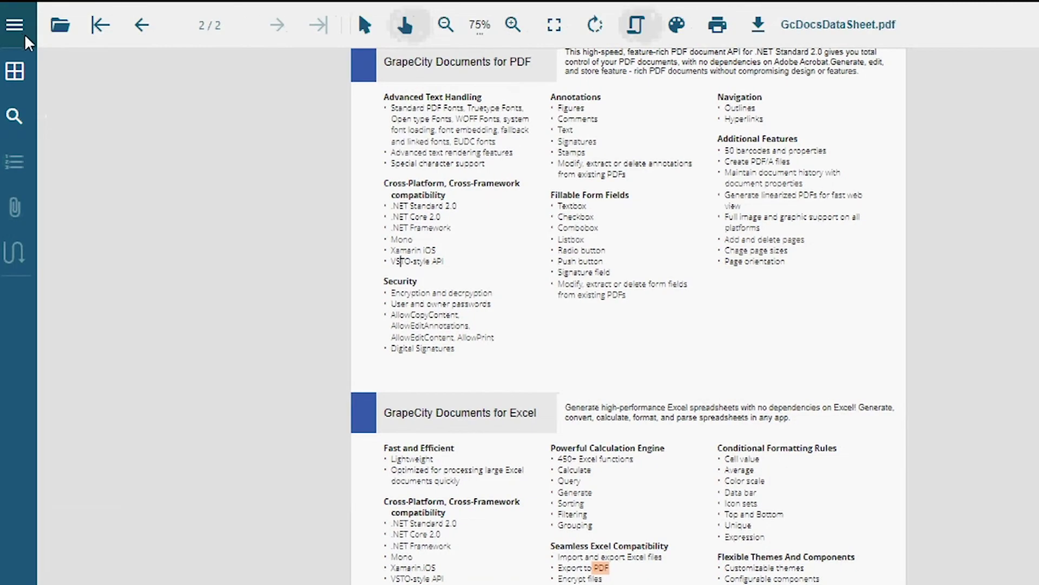
left_click(62, 31)
scroll(244, 162, "down", 4)
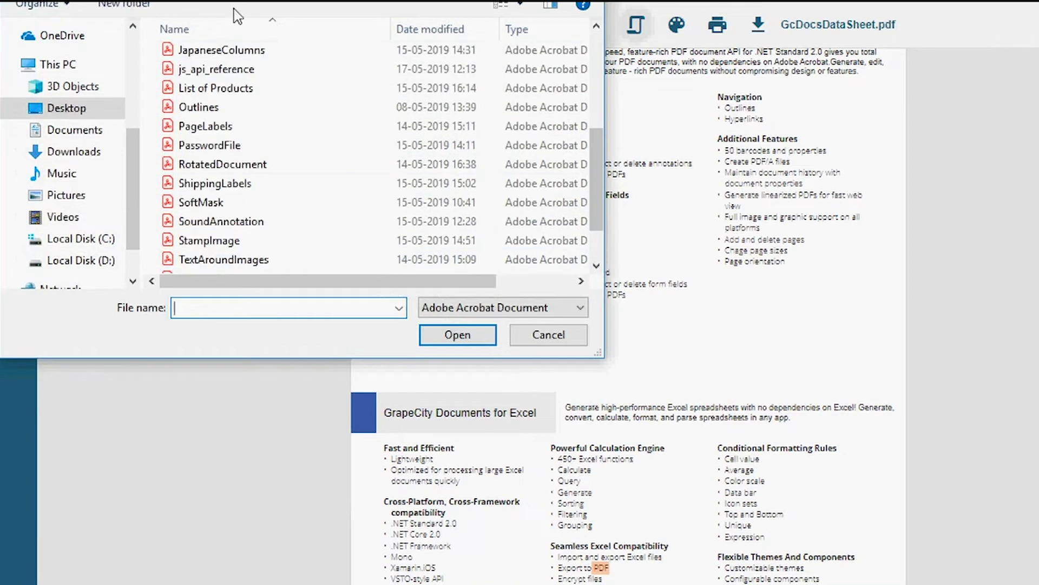
double_click(238, 70)
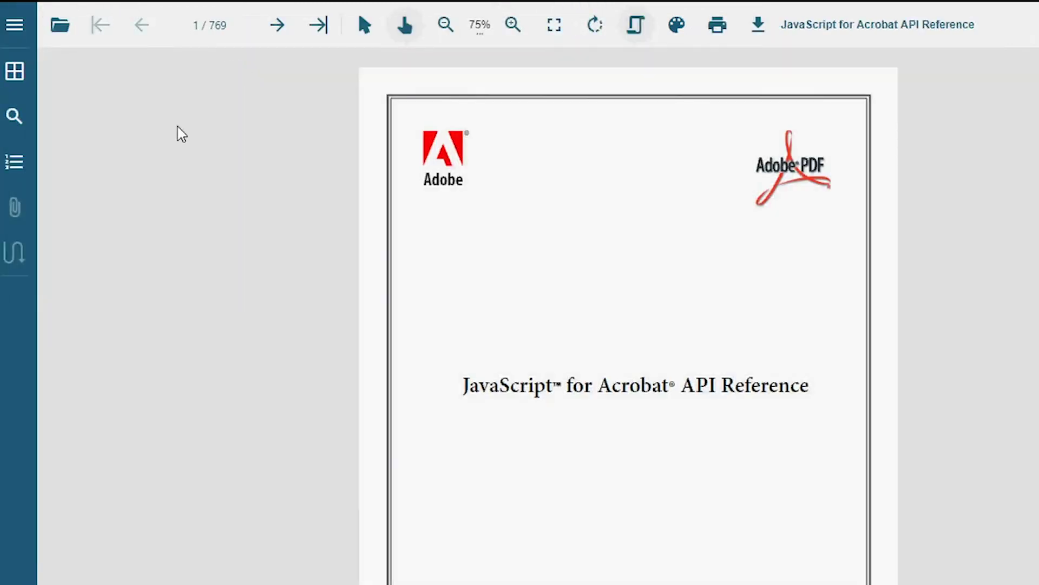
- Use the Outline to jump to the Syntax section under Introduction on page 30
left_click(19, 153)
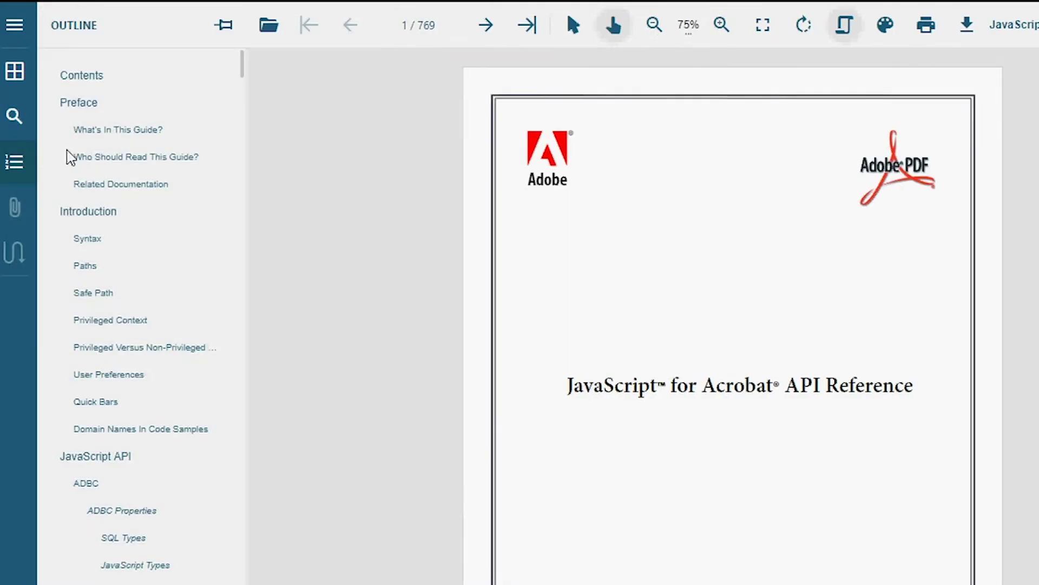
left_click(95, 245)
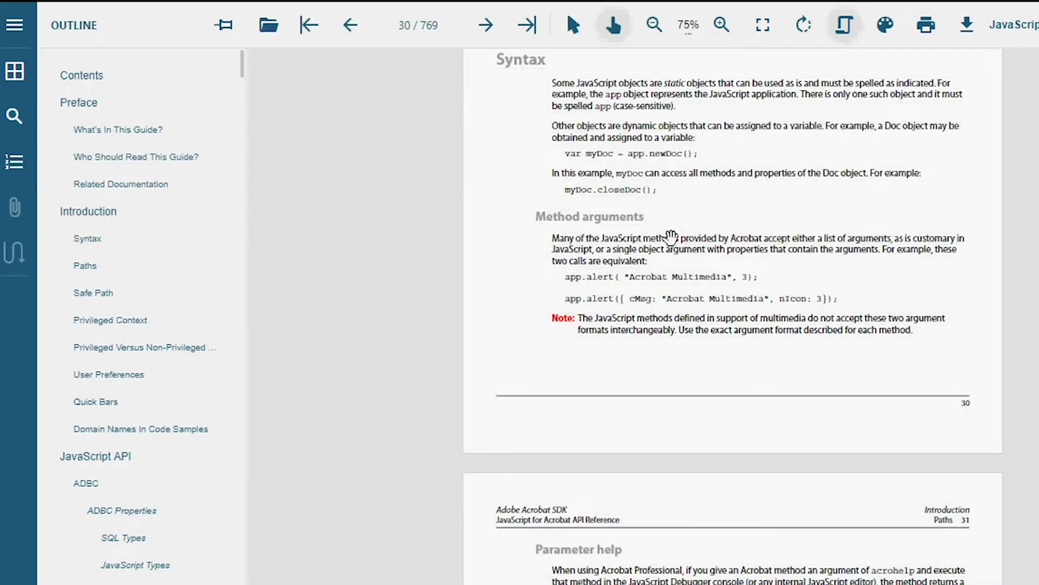
left_click(269, 38)
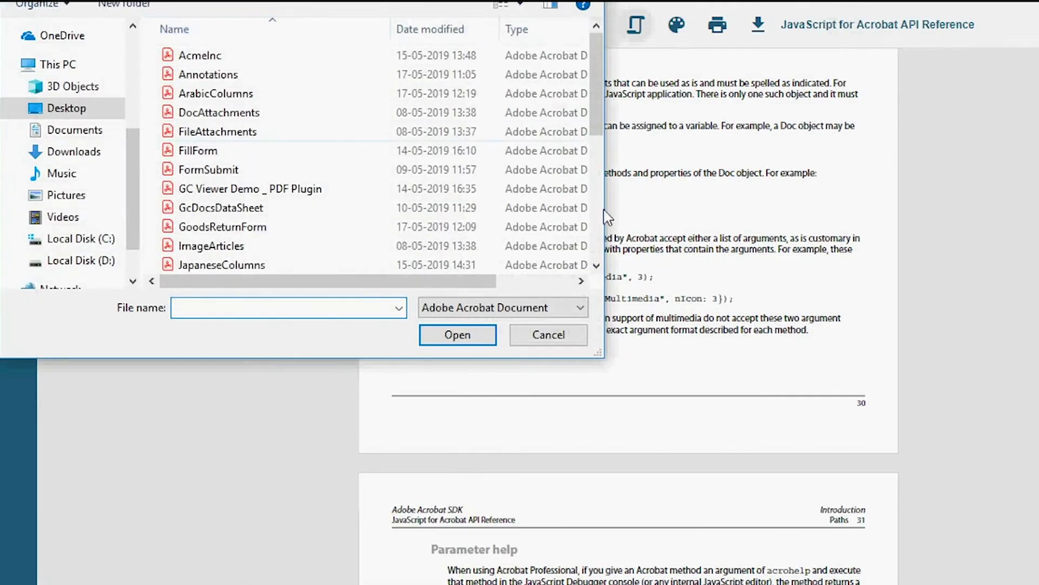
- Open TextAroundImages.pdf, download its Lavender.Jpg attachment and view it in Photos
left_click(598, 247)
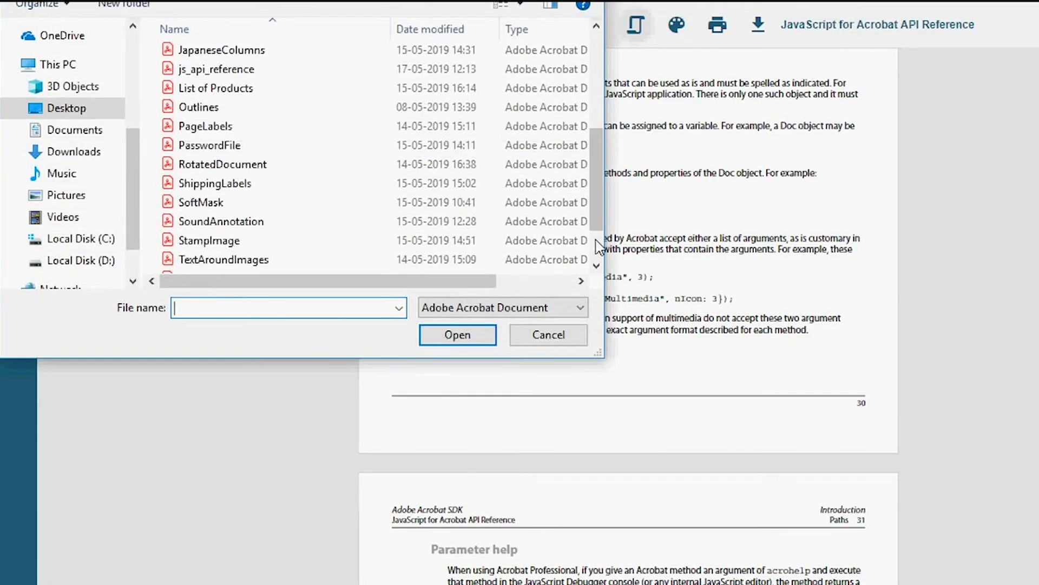
double_click(549, 263)
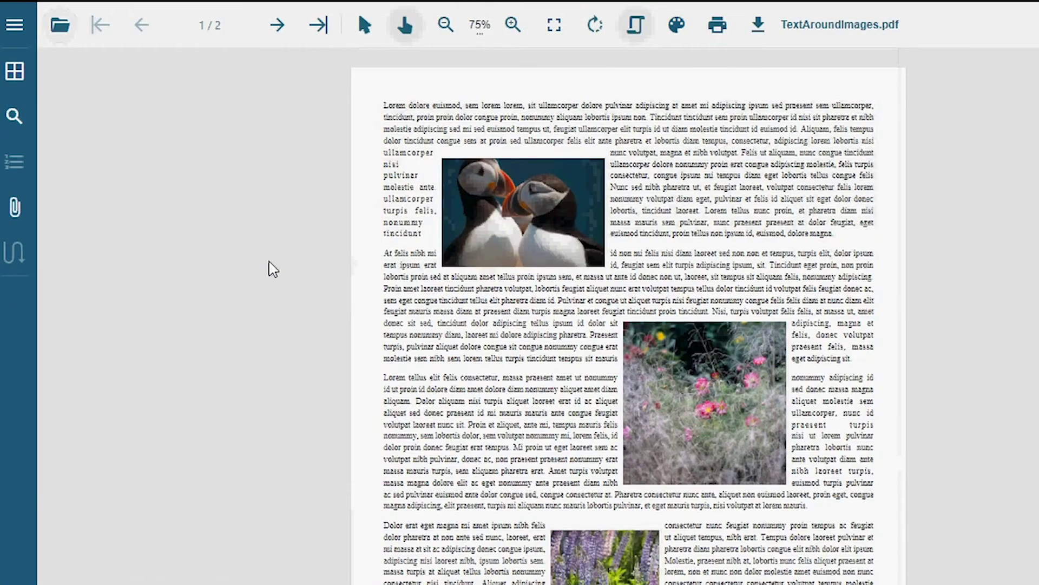
left_click(16, 207)
left_click(92, 108)
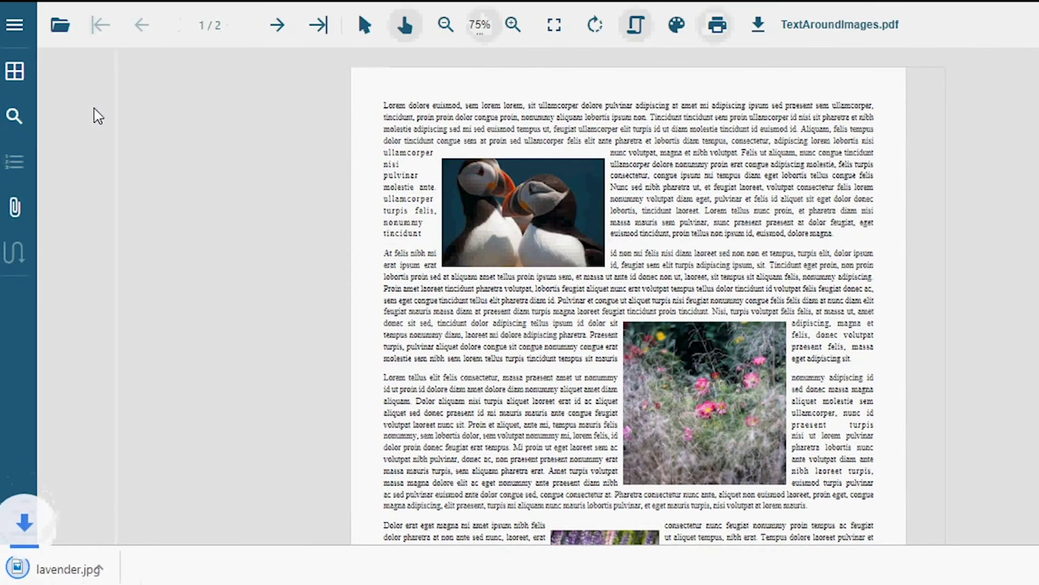
left_click(105, 567)
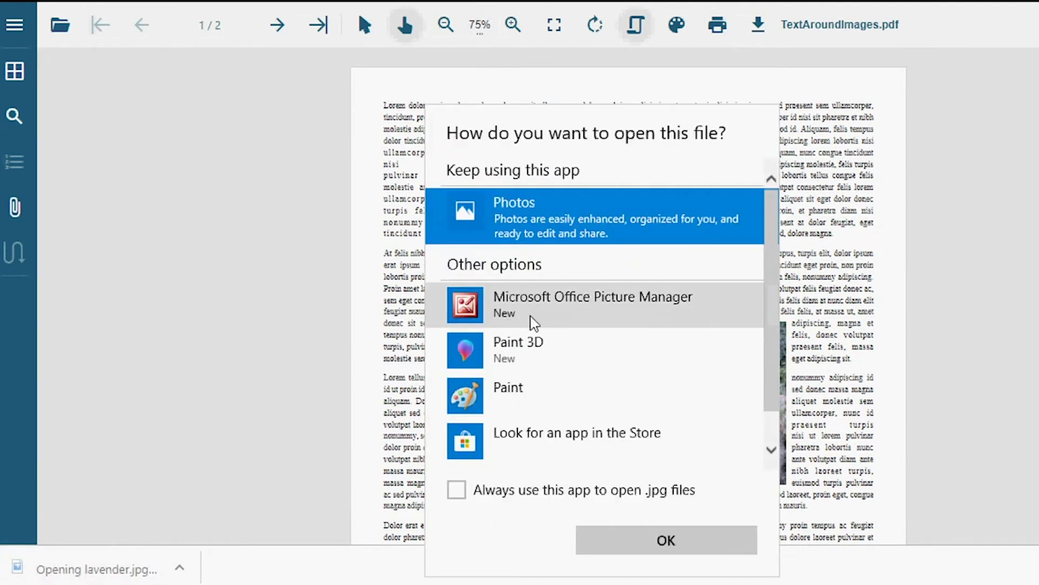
left_click(590, 230)
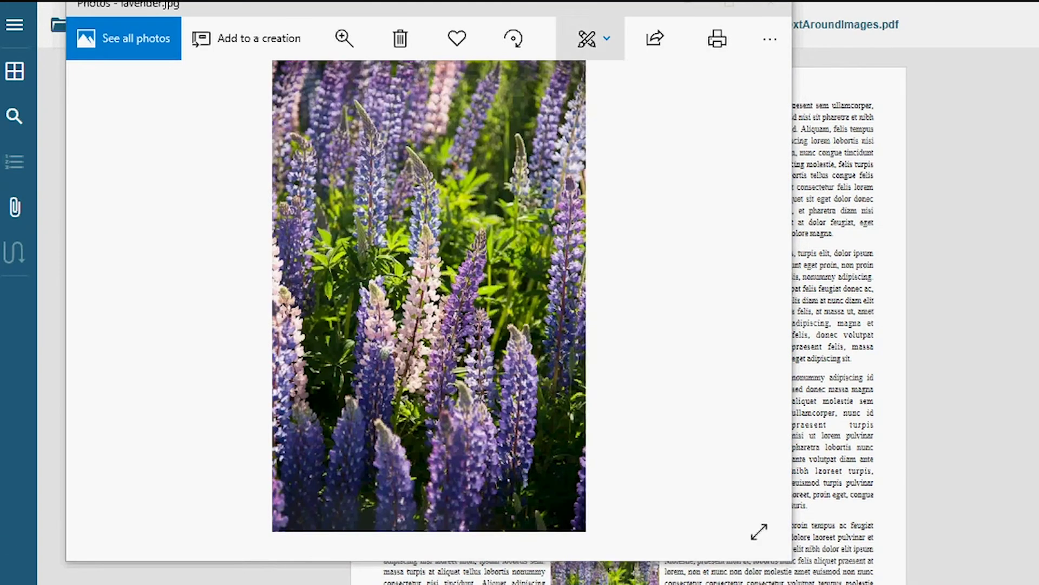
left_click(771, 2)
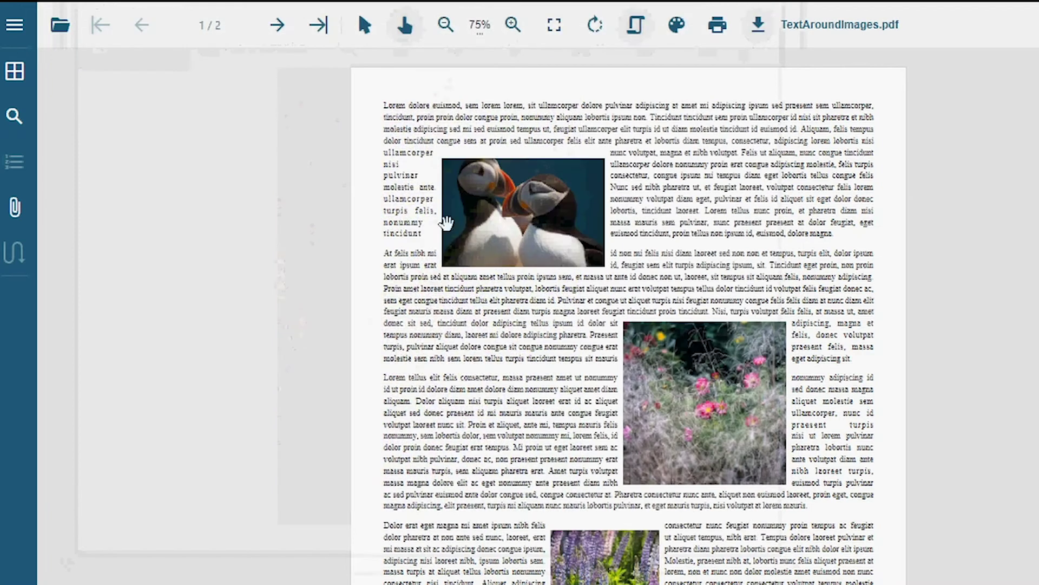
- Open ImageArticles.pdf and visit its Subject: Art and Subject: Flora article threads
left_click(58, 25)
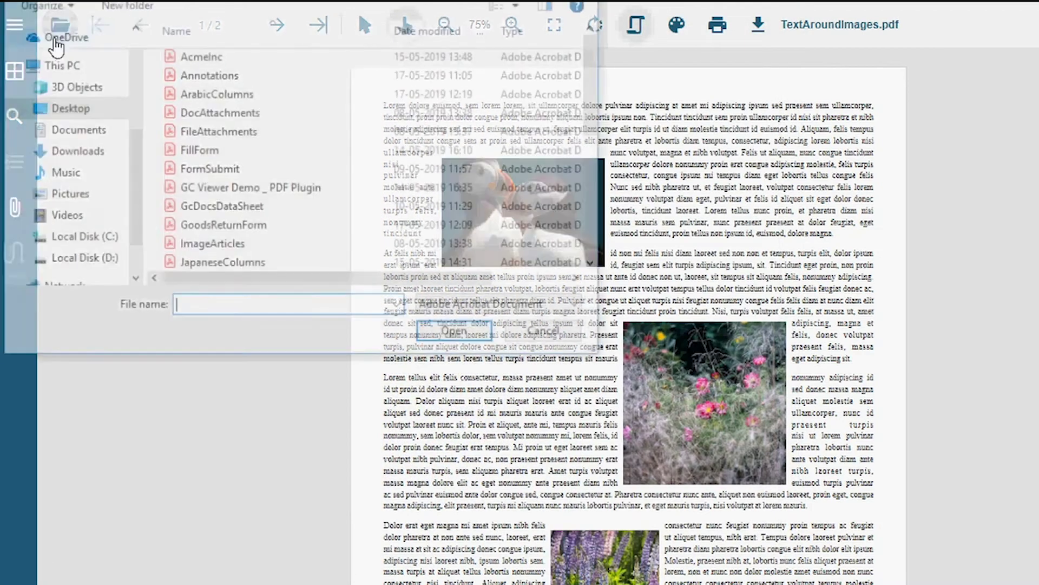
double_click(544, 247)
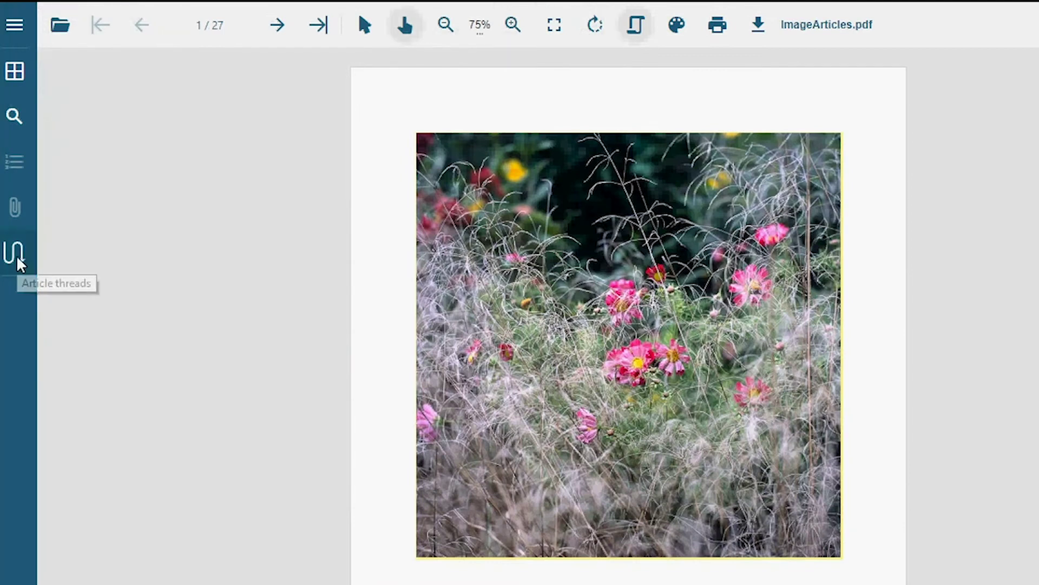
left_click(17, 255)
left_click(122, 133)
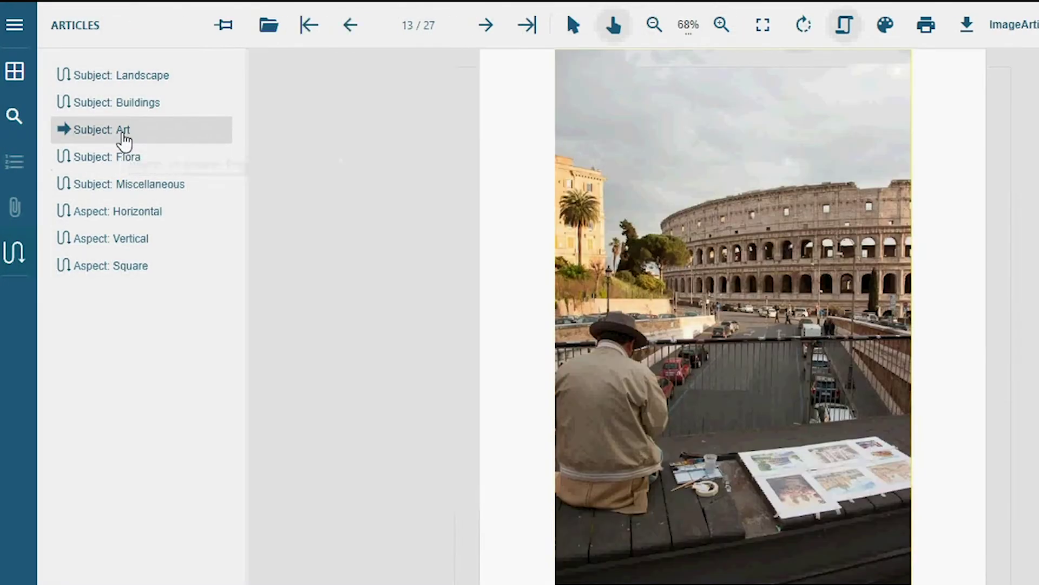
left_click(123, 156)
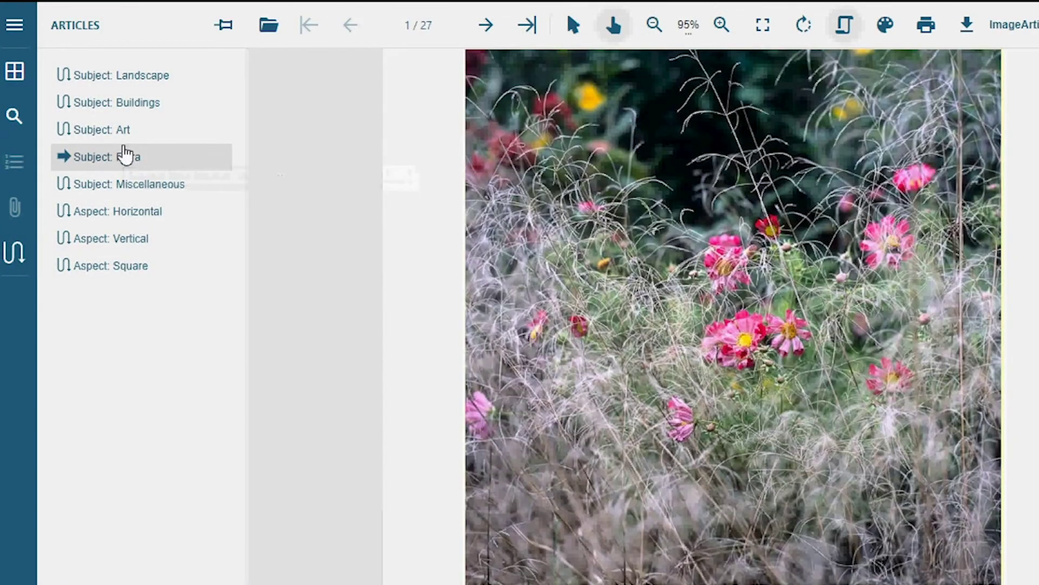
- Page forward past the fjord and stone church images to the ferns on page 4
left_click(489, 30)
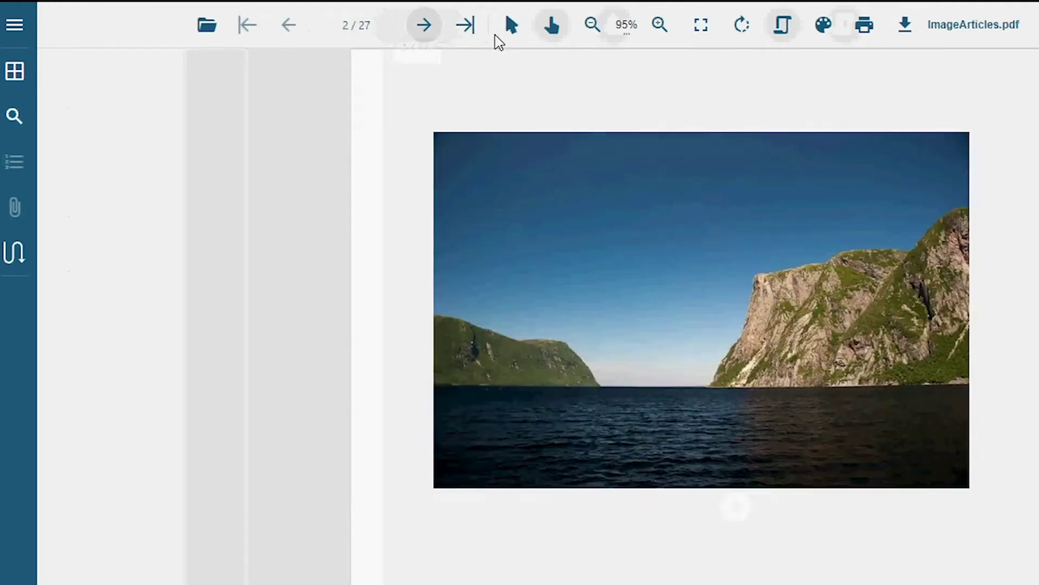
left_click(277, 25)
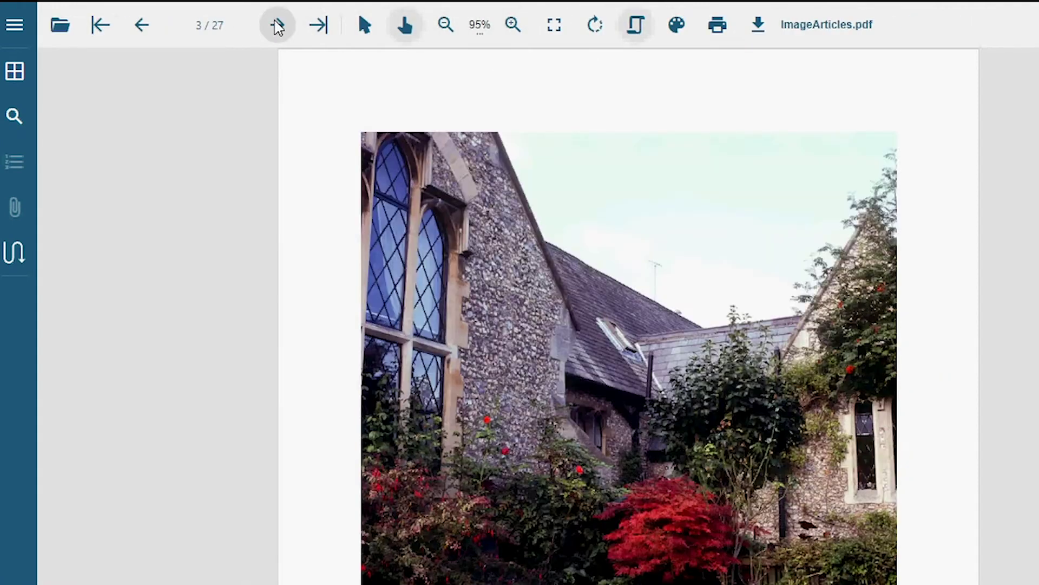
left_click(277, 26)
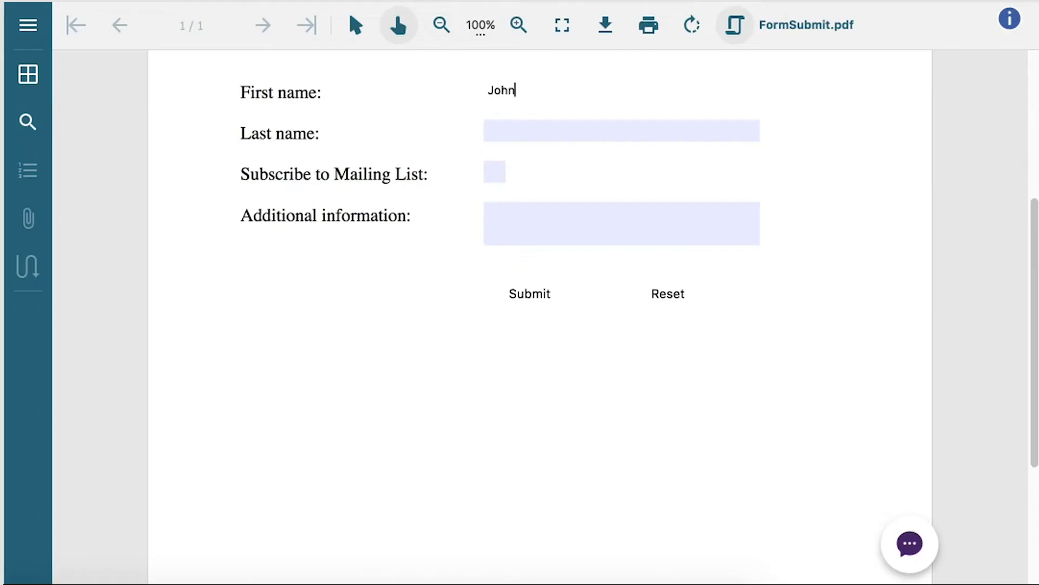
- Enter the last name, tick Mailing List, and add 'C#, Cloud Computing' as additional information
left_click(557, 124)
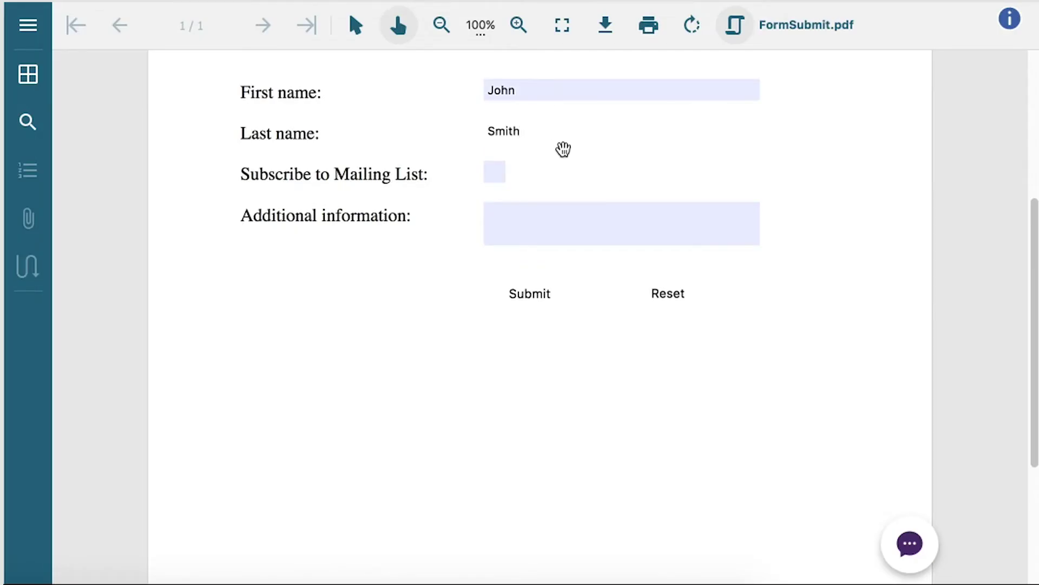
left_click(494, 171)
left_click(541, 228)
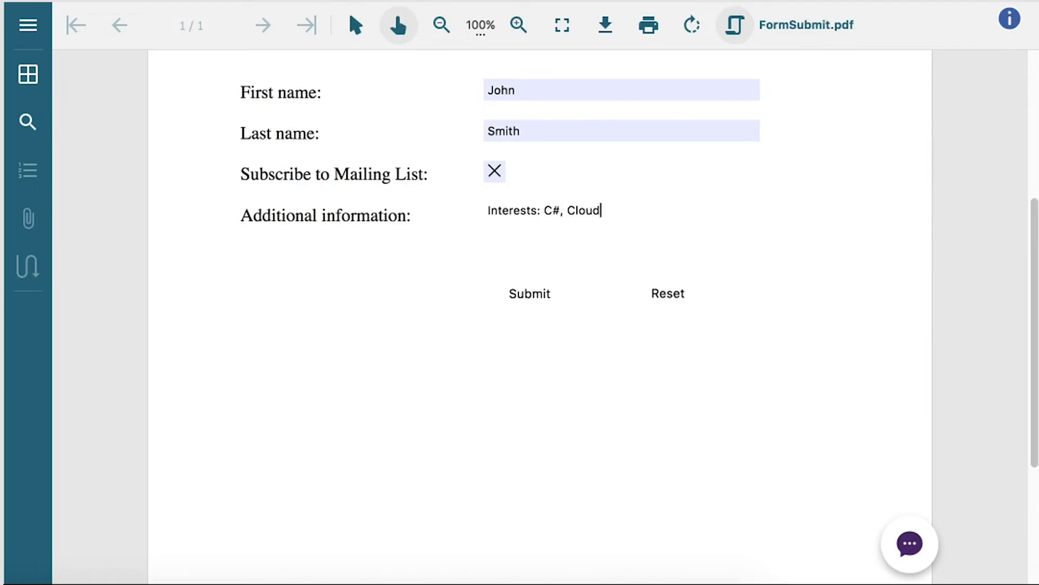
type("Computing")
left_click(527, 301)
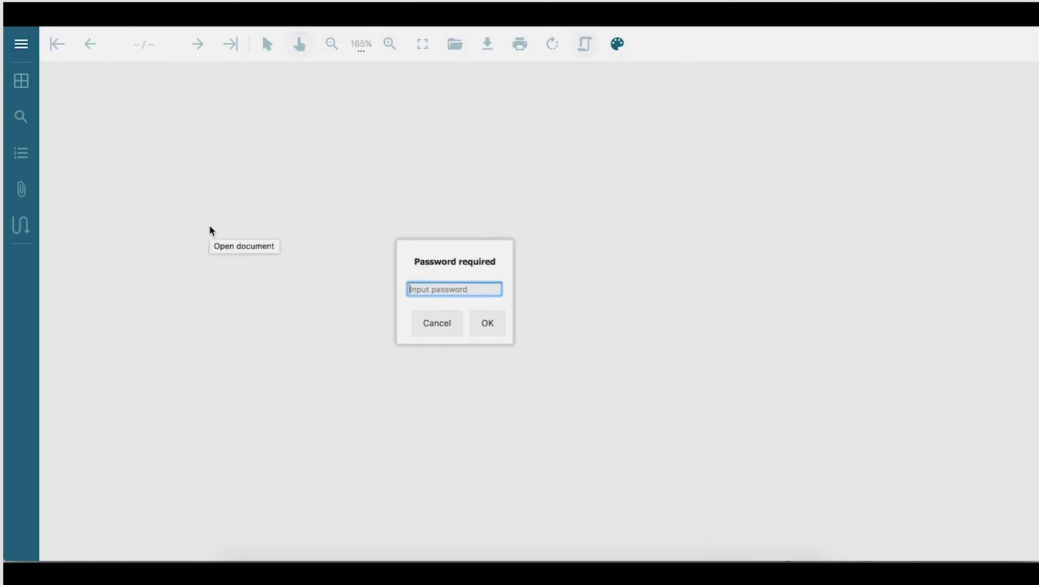
- Enter the password to open the protected PDF, declining to save the password
type("a")
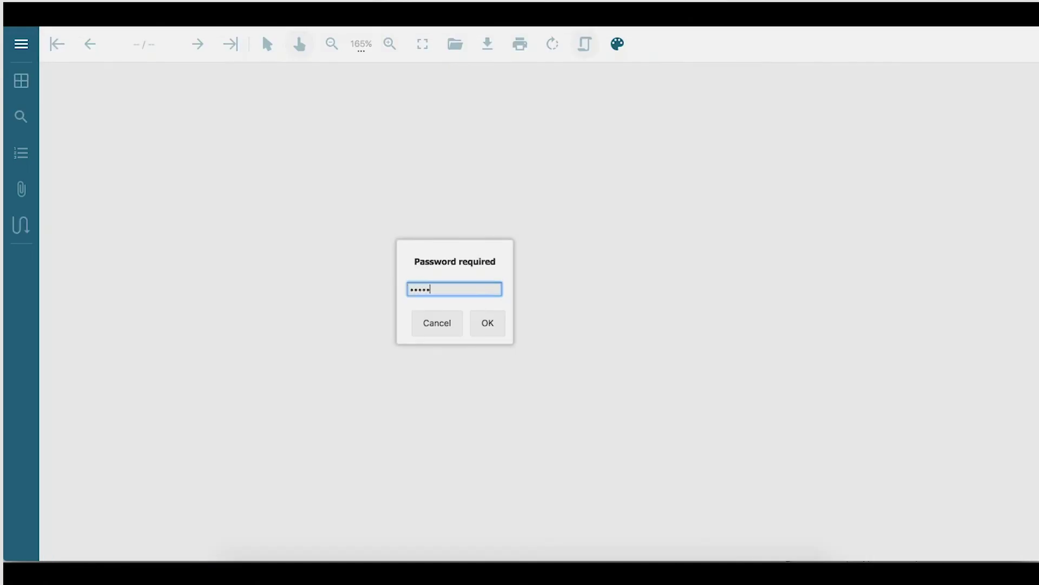
left_click(489, 323)
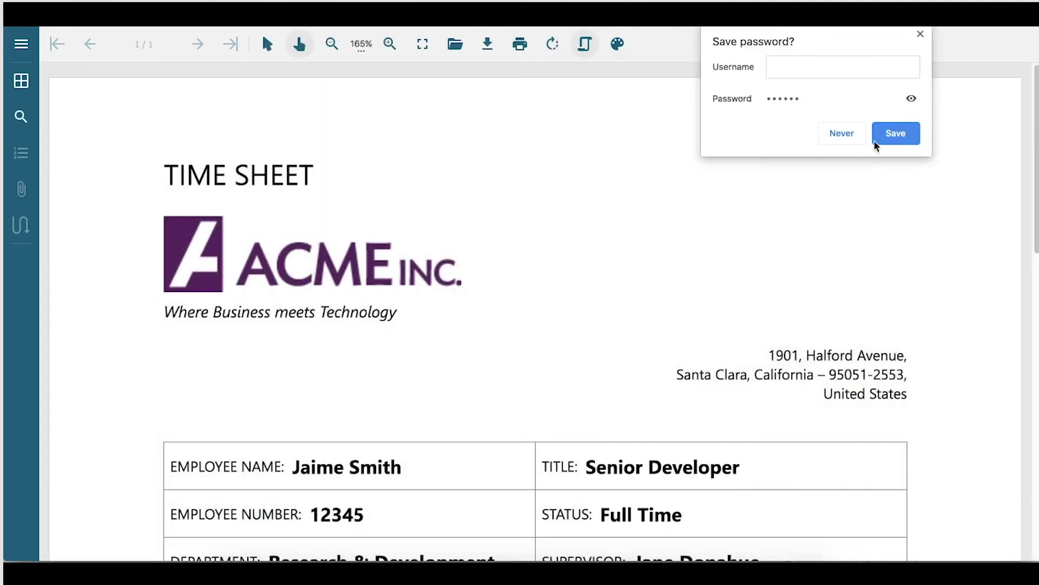
left_click(875, 141)
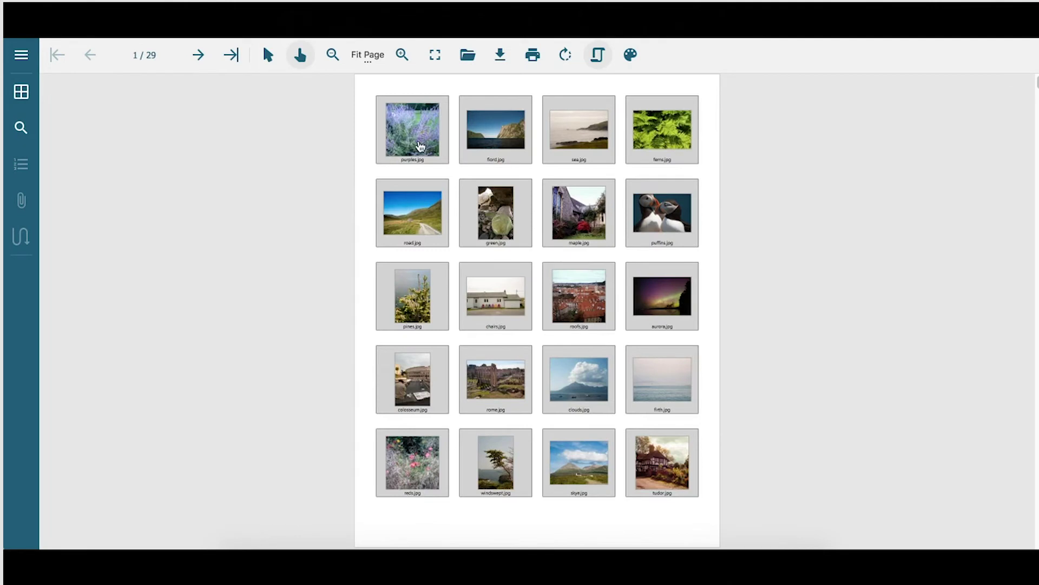
- Open the purples.jpg and maple.jpg photo pages, returning to the grid each time
left_click(416, 129)
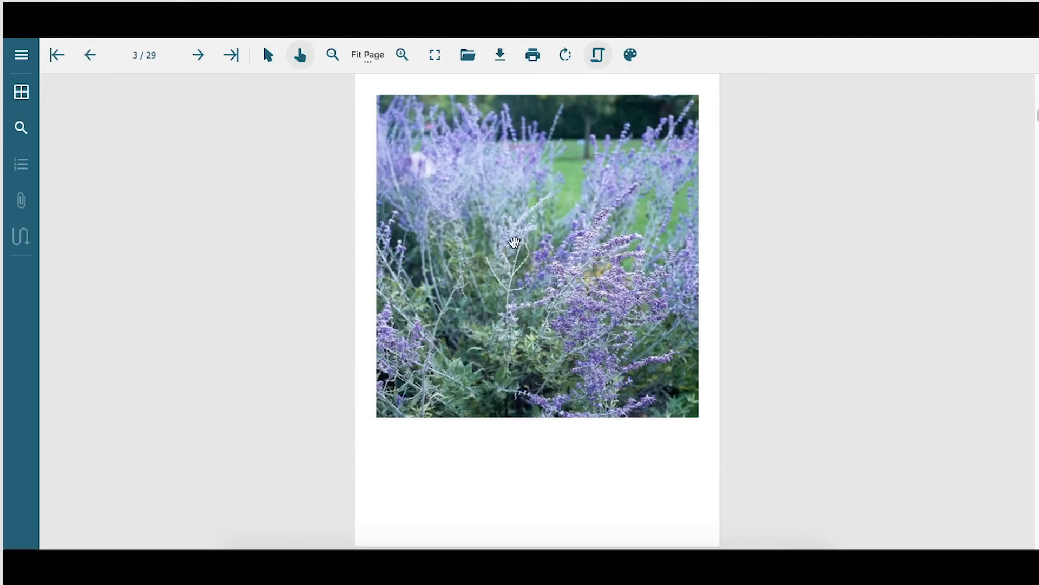
left_click(57, 55)
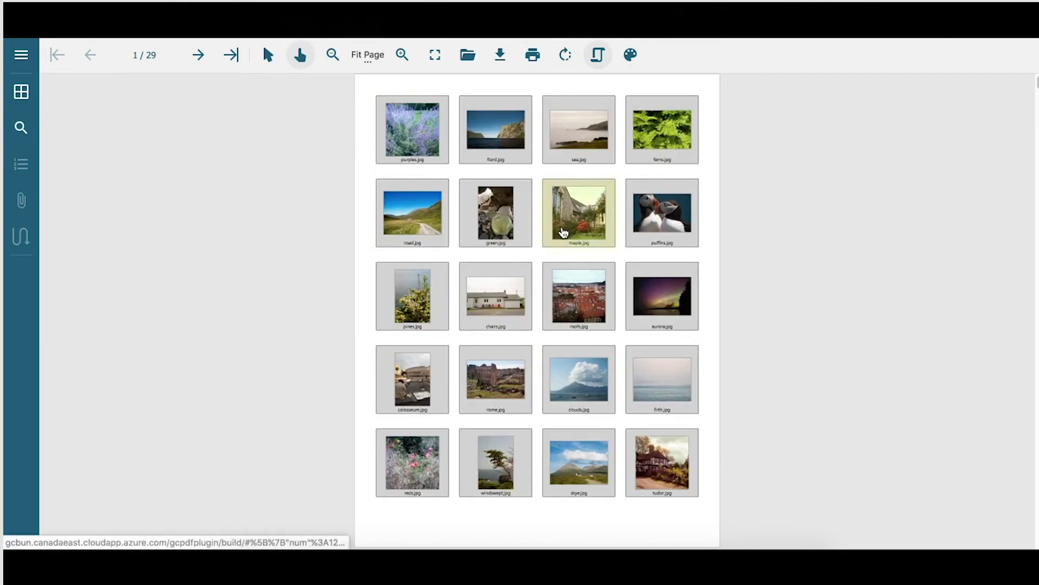
left_click(564, 232)
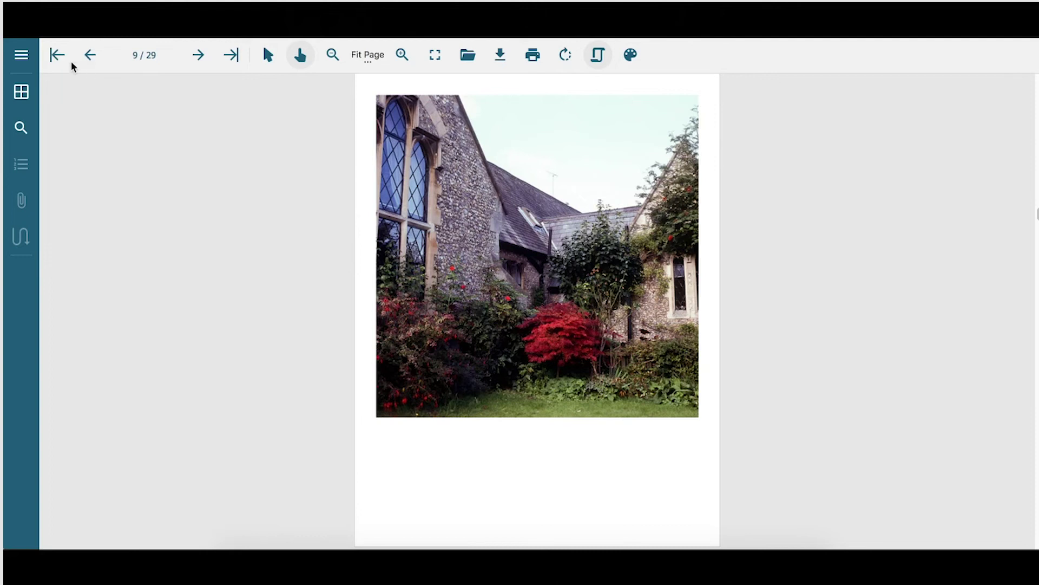
left_click(57, 55)
left_click(11, 100)
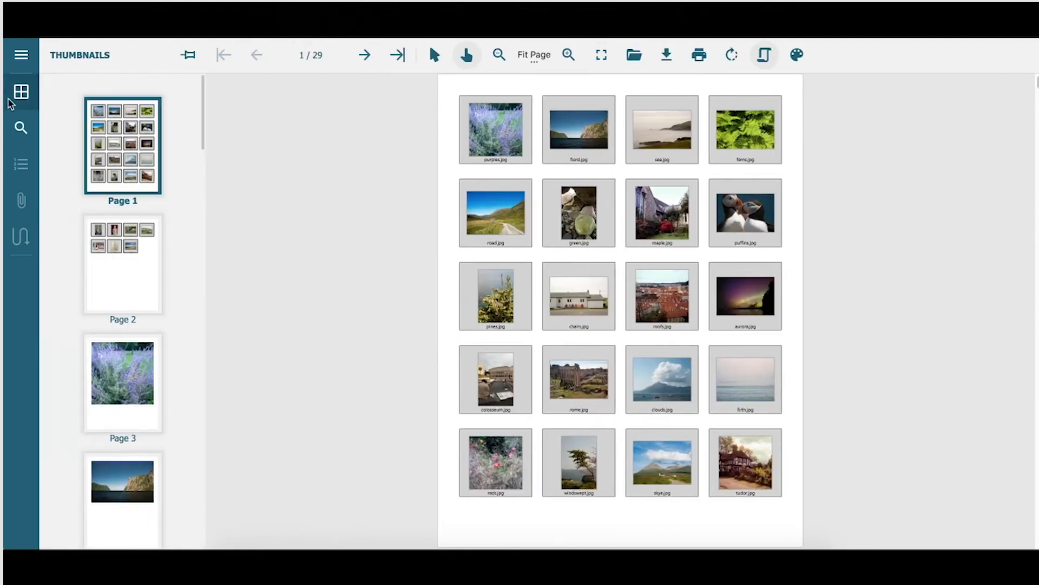
left_click(20, 96)
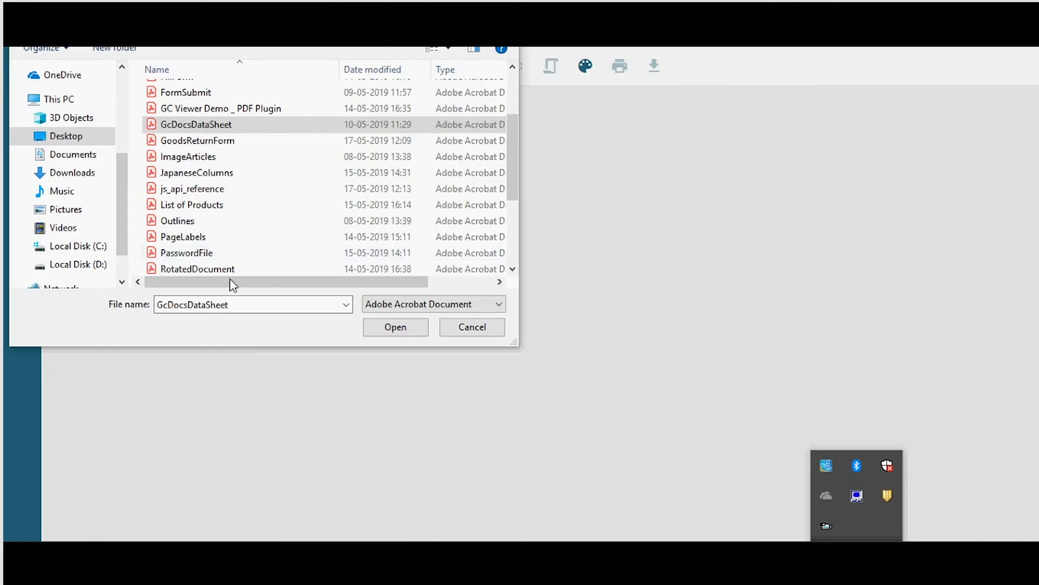
- Open PageLabels.pdf and use Thumbnails to visit Chapter 1, p. 2 and p. 3, then p. 1
left_click(189, 238)
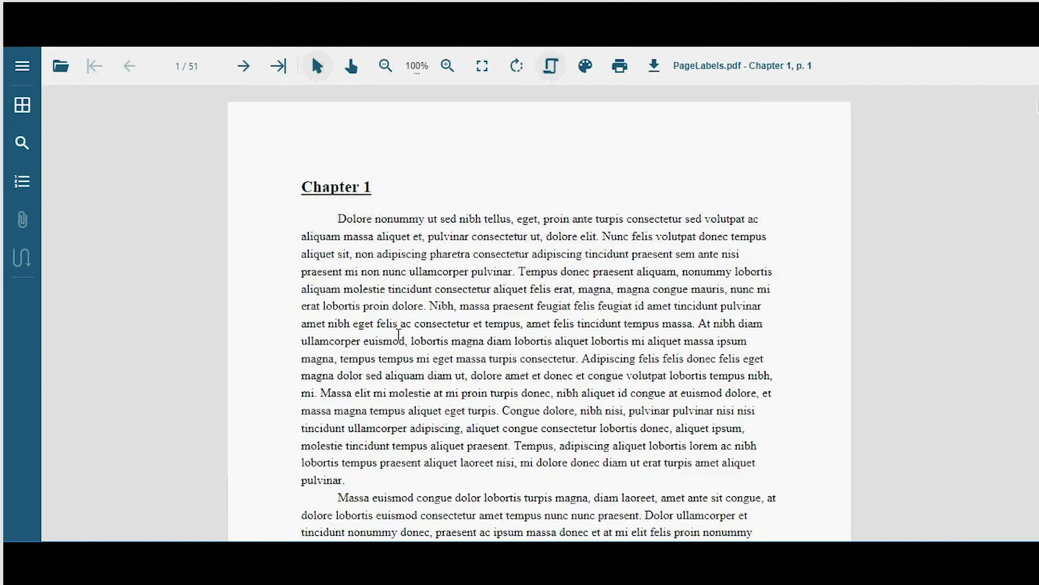
left_click(22, 105)
left_click(142, 291)
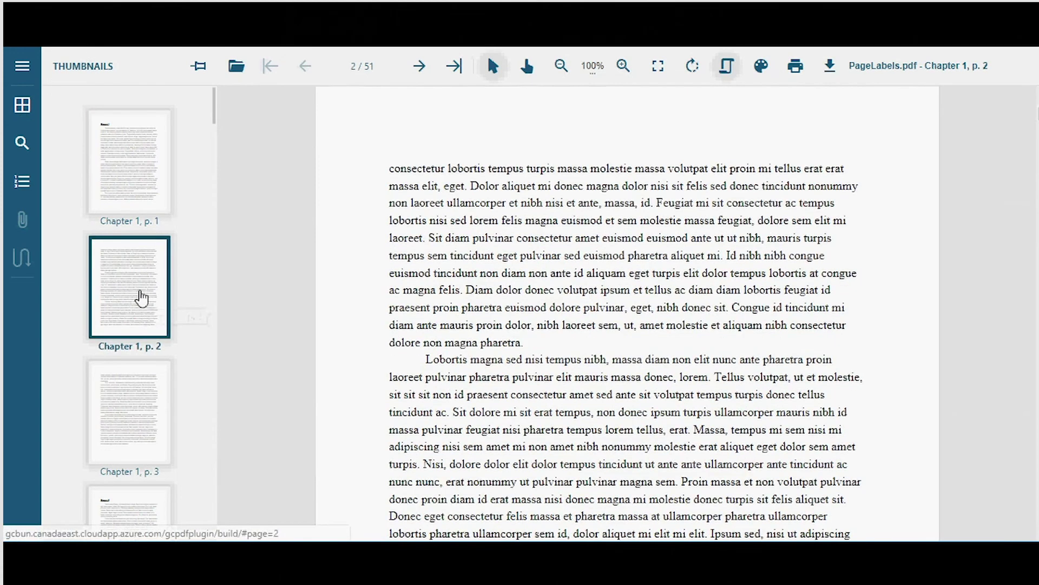
left_click(146, 420)
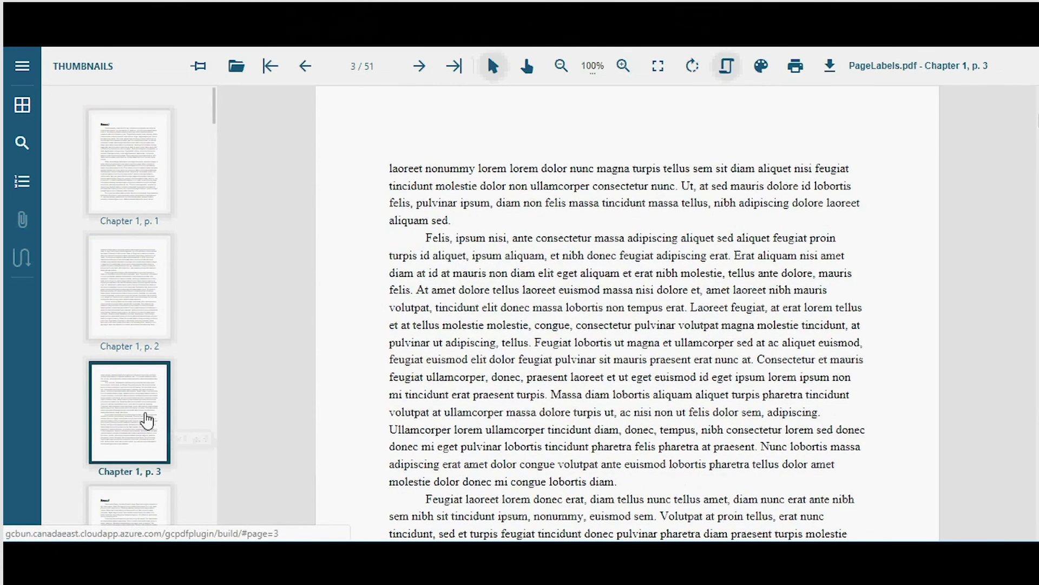
left_click(157, 205)
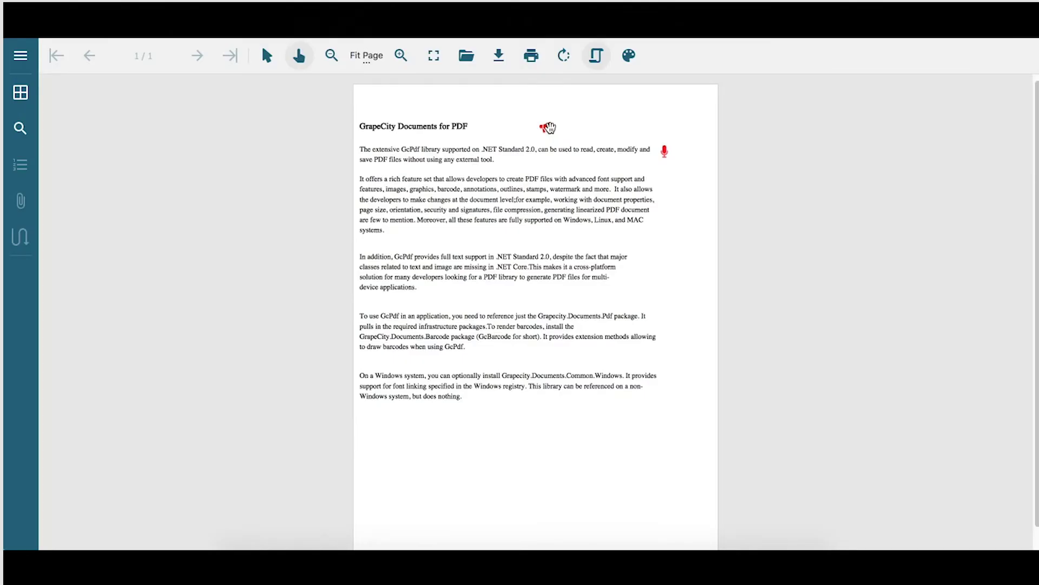
- Close the speaker annotation's note and show the red microphone annotation's WAV-track note
left_click(545, 128)
left_click(668, 149)
mouse_move(666, 155)
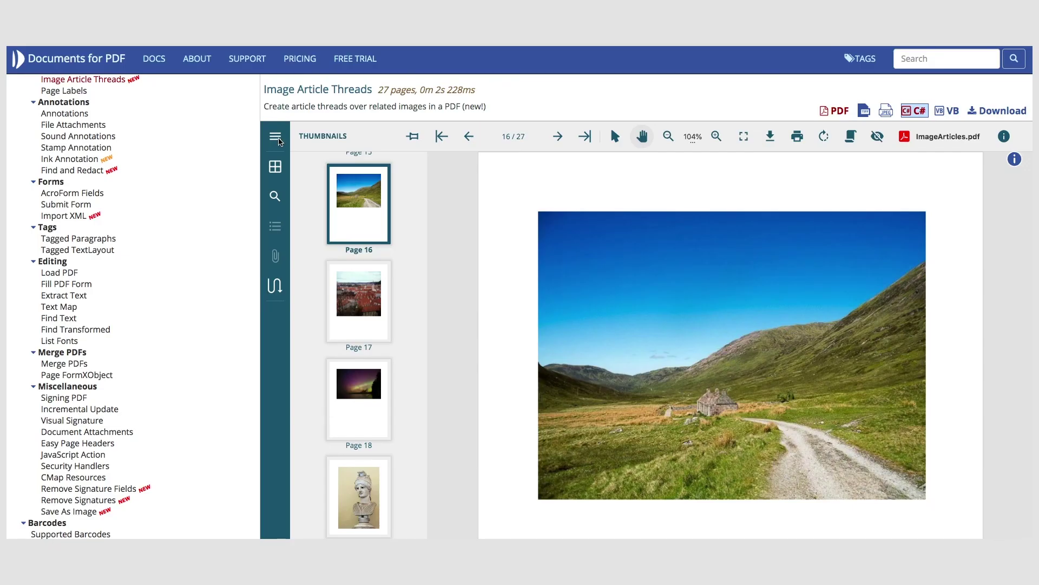
- Visit the Landscape, Buildings, Art and Flora subject articles, then page GcDocsDataSheet.pdf to 2 and back to 1
left_click(275, 136)
left_click(305, 286)
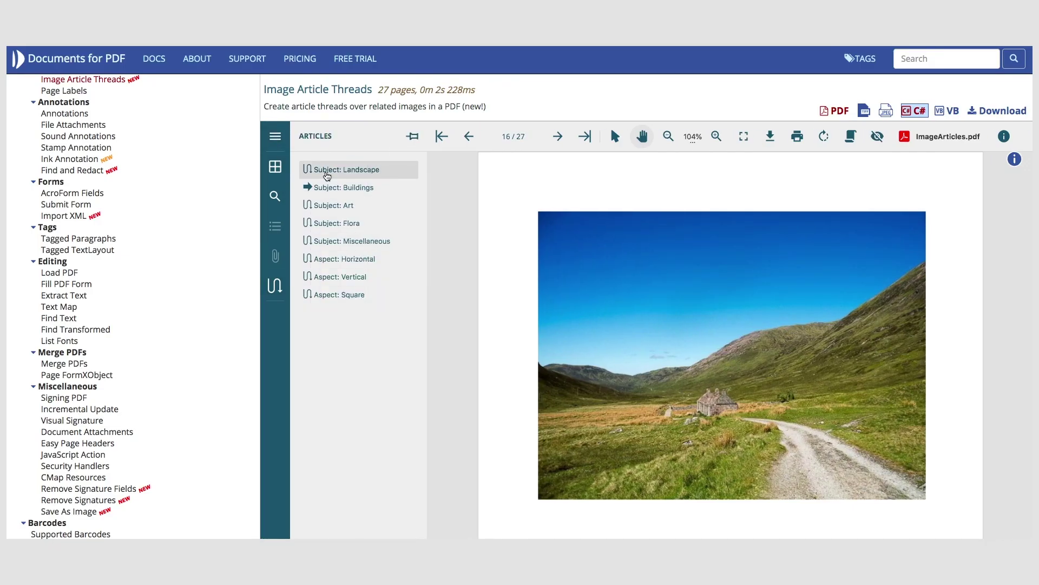
left_click(325, 169)
left_click(326, 191)
left_click(328, 206)
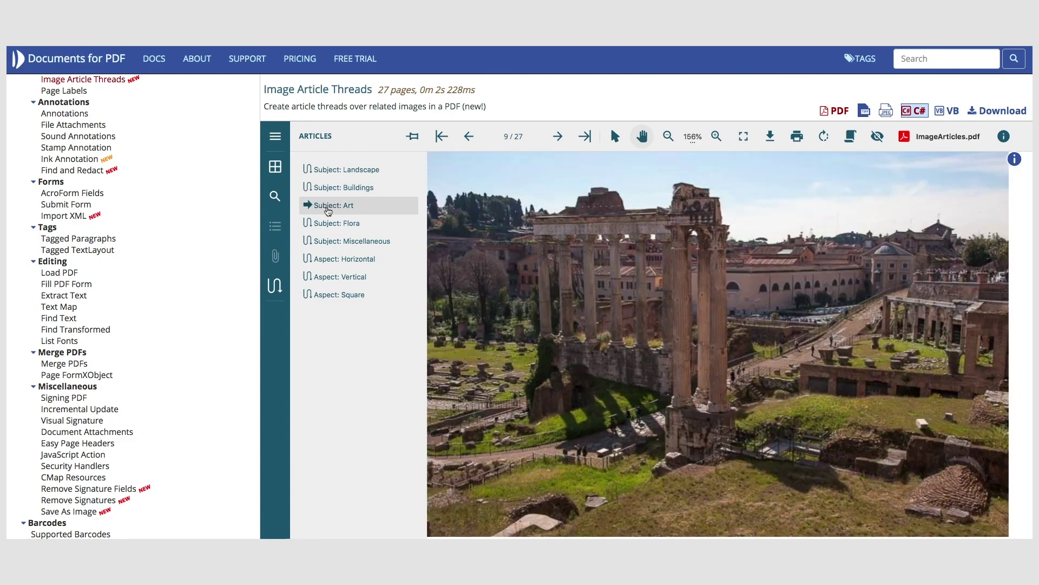
left_click(327, 223)
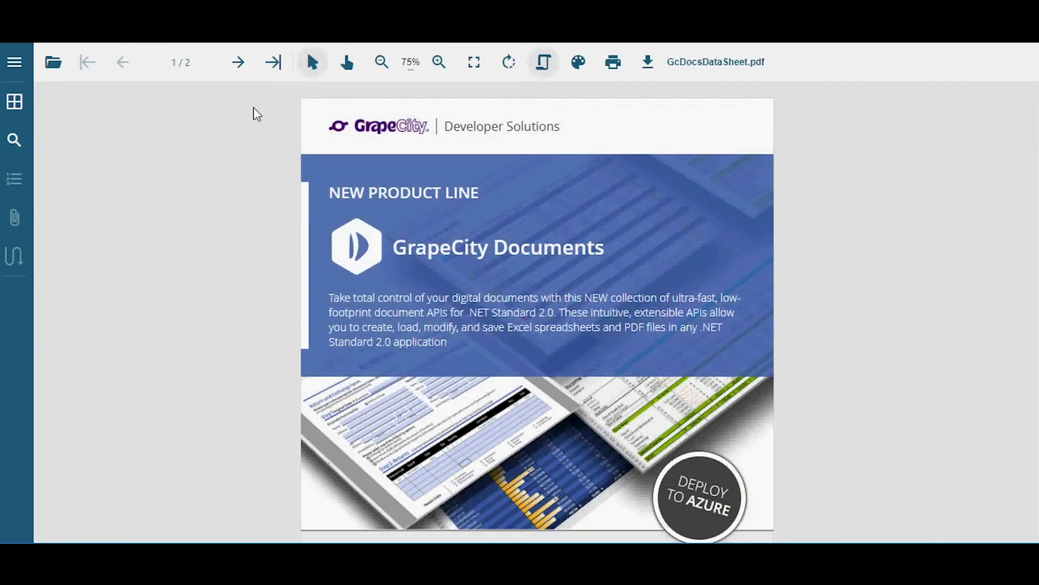
left_click(239, 62)
left_click(121, 64)
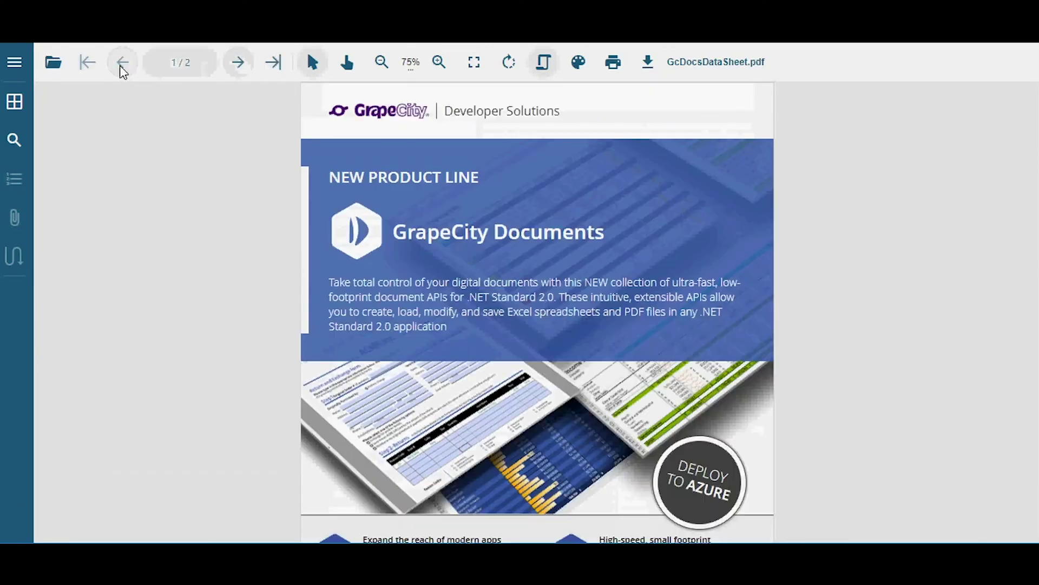